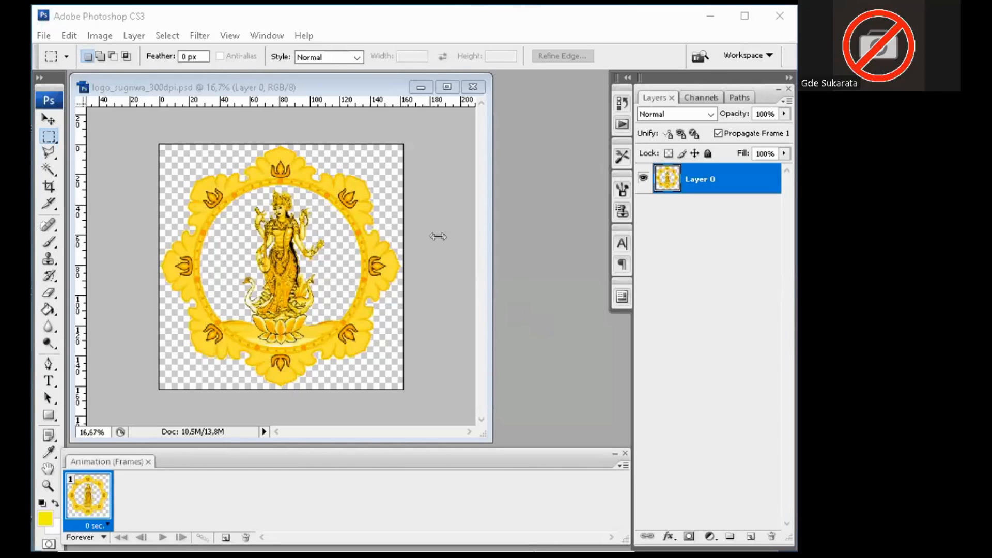
Step: Maximize the Photoshop window so the logo_sugriwa_300dpi.psd document fills the screen
{"action": "left_click", "coordinate": [744, 18]}
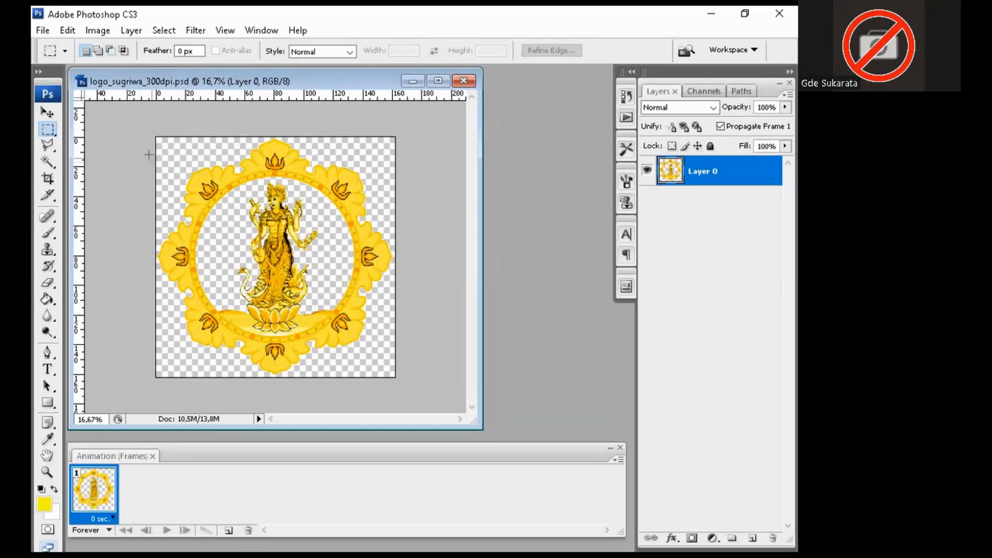
Step: Enlarge the canvas to 180 × 180 mm, keeping the logo centred
{"action": "left_click", "coordinate": [96, 30]}
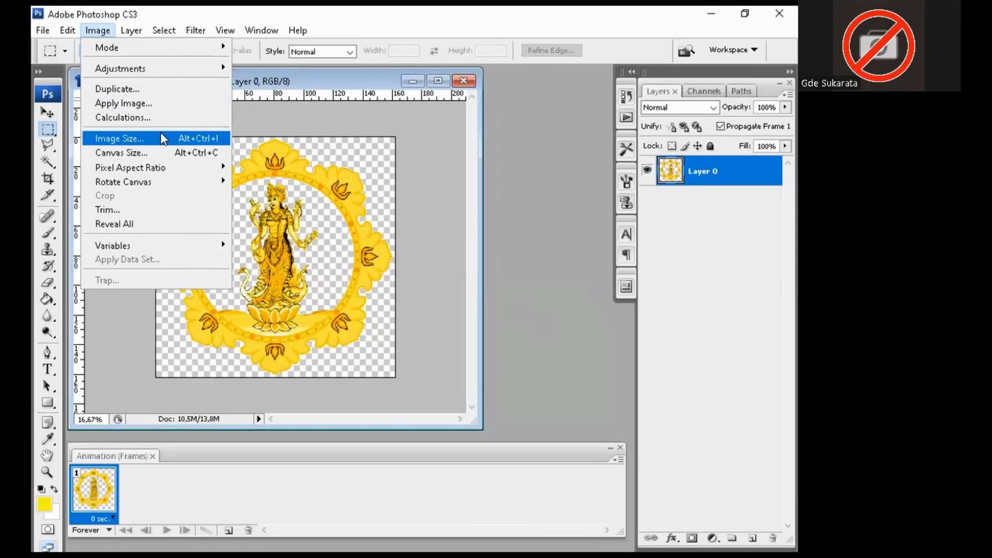
{"action": "left_click", "coordinate": [161, 153]}
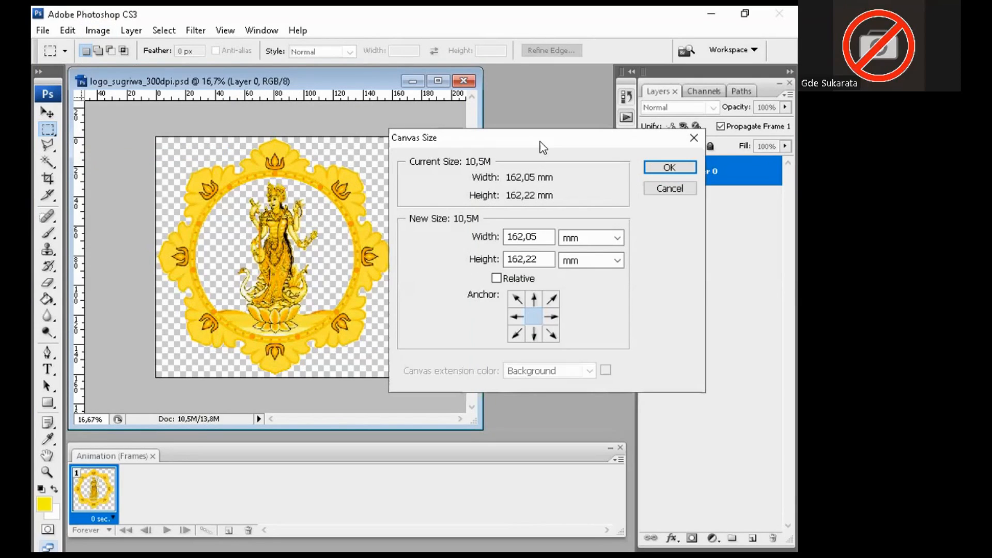
{"action": "left_click_drag", "start_coordinate": [542, 147], "coordinate": [482, 156]}
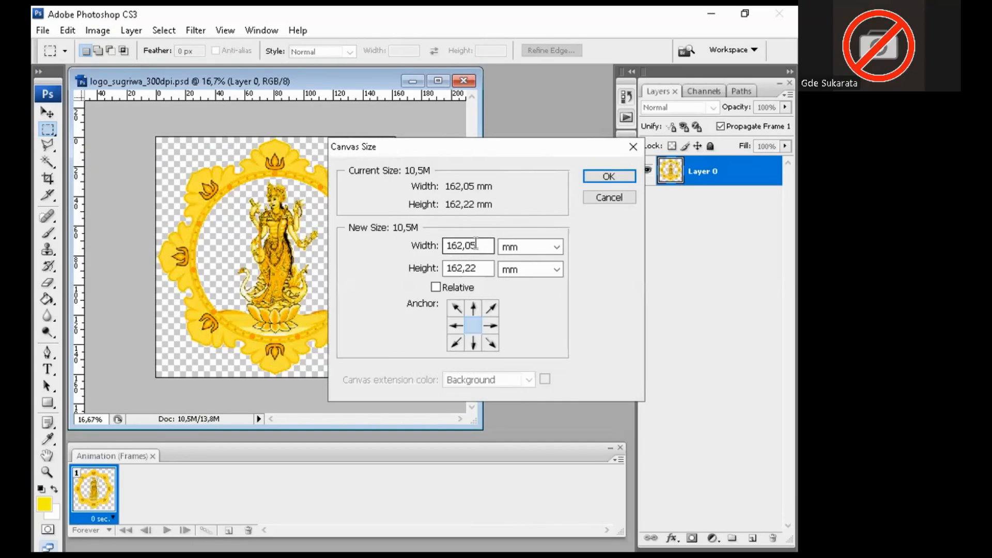
{"action": "left_click_drag", "start_coordinate": [482, 245], "coordinate": [434, 247]}
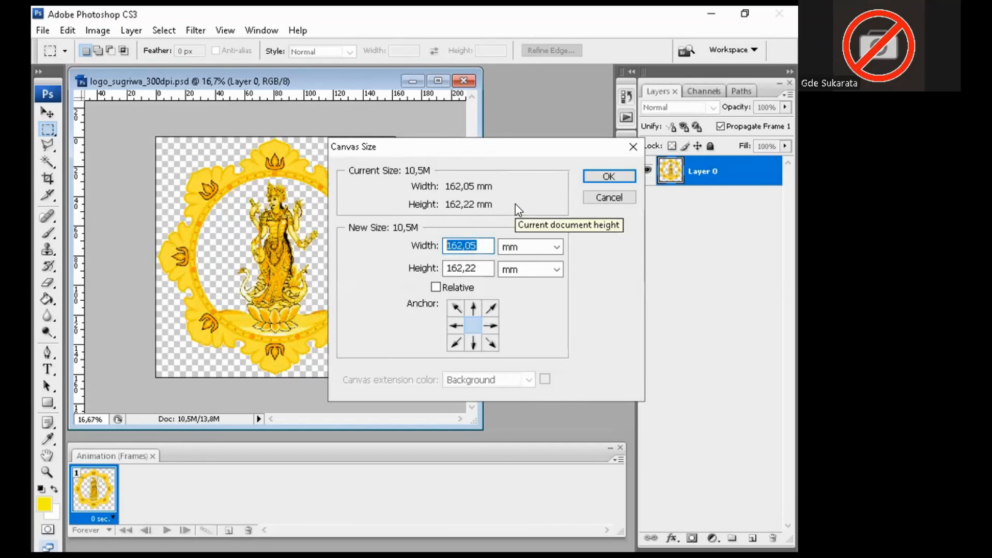
{"action": "type", "text": "18"}
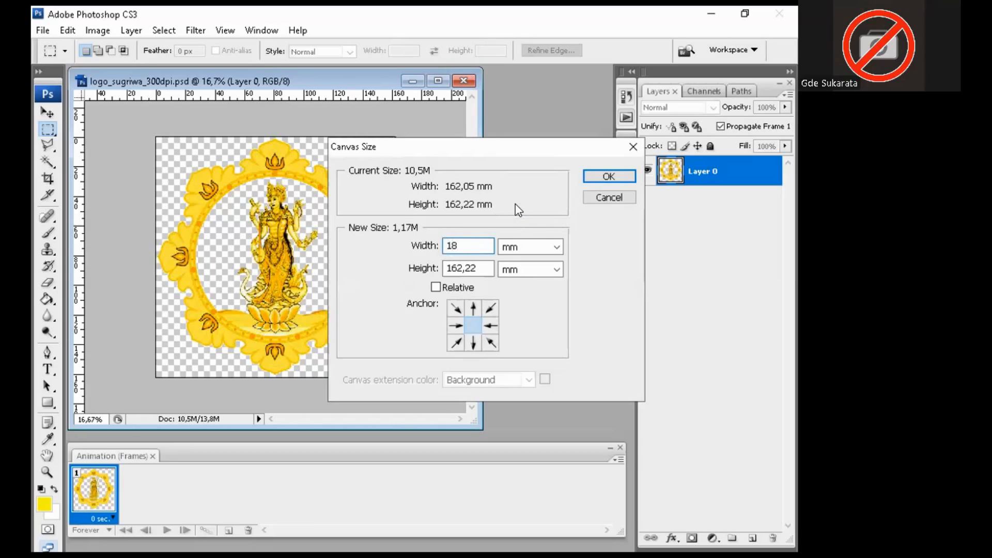
{"action": "type", "text": "0"}
{"action": "key", "text": "Tab"}
{"action": "key", "text": "Tab"}
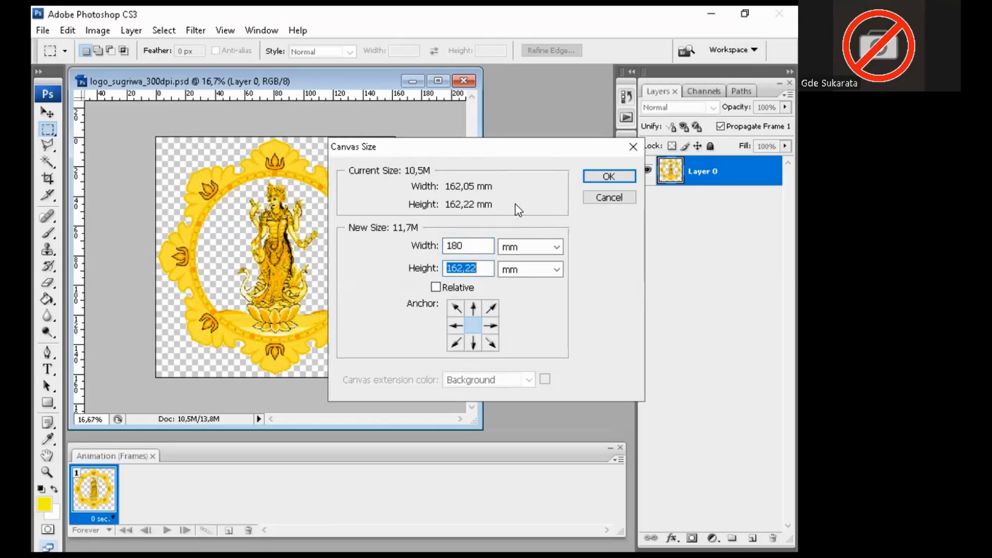
{"action": "type", "text": "180"}
{"action": "left_click", "coordinate": [589, 175]}
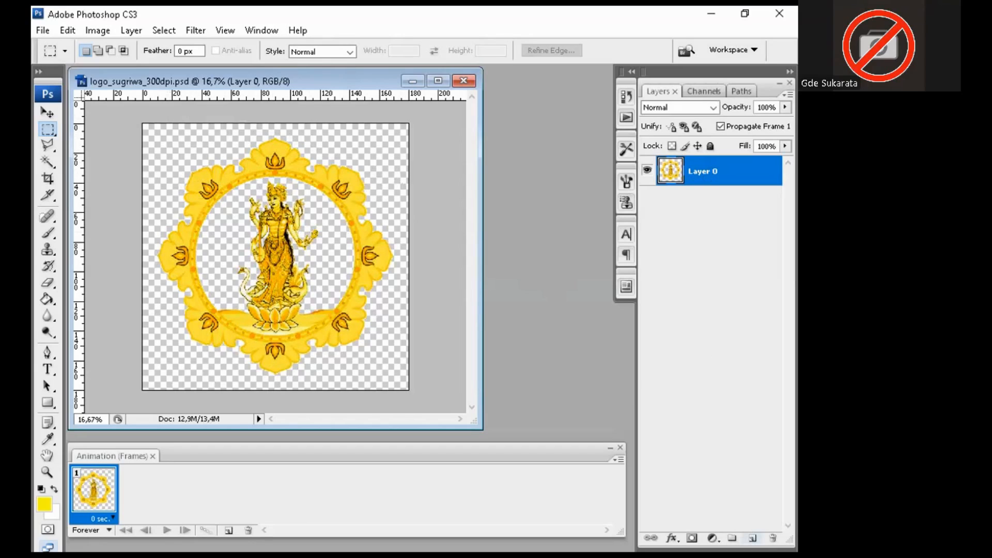
Step: Add empty Layer 1, marquee a narrow left-edge strip, and contract it by 9 pixels
{"action": "left_click", "coordinate": [753, 538]}
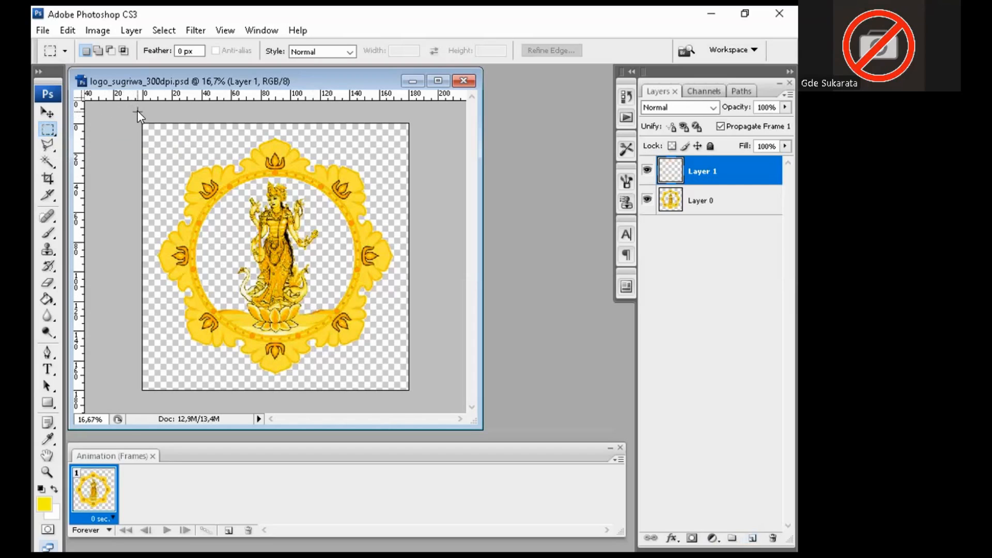
{"action": "left_click_drag", "start_coordinate": [138, 112], "coordinate": [166, 397]}
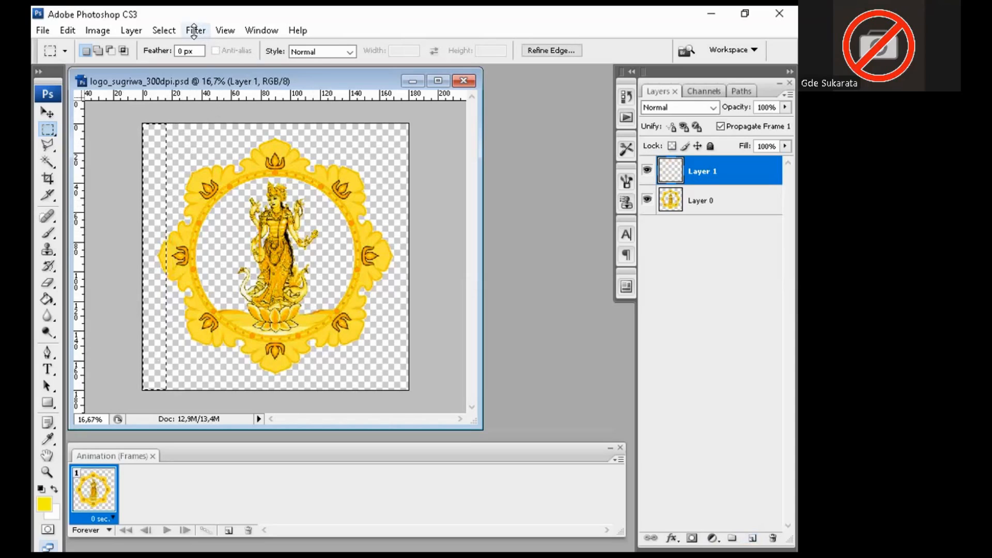
{"action": "left_click", "coordinate": [165, 31]}
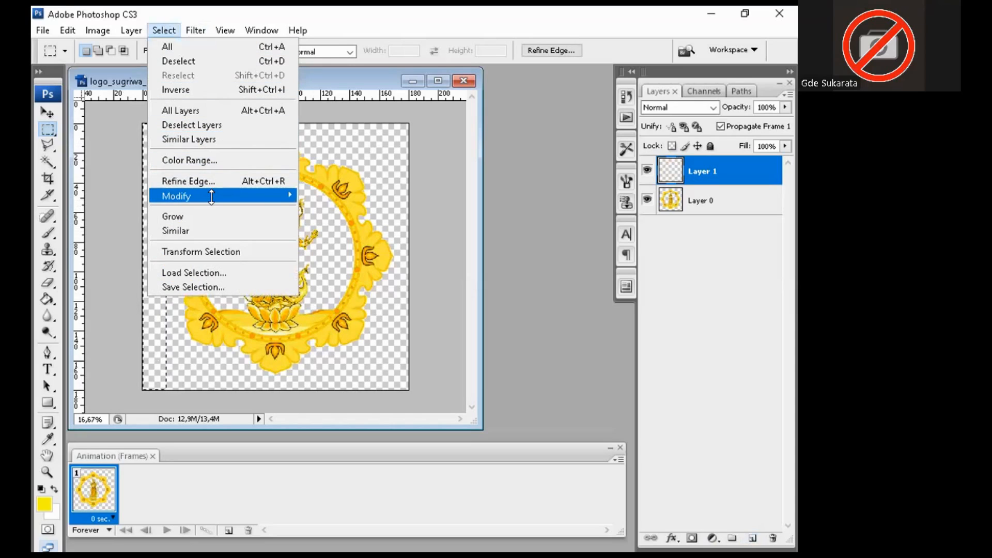
{"action": "mouse_move", "coordinate": [213, 197]}
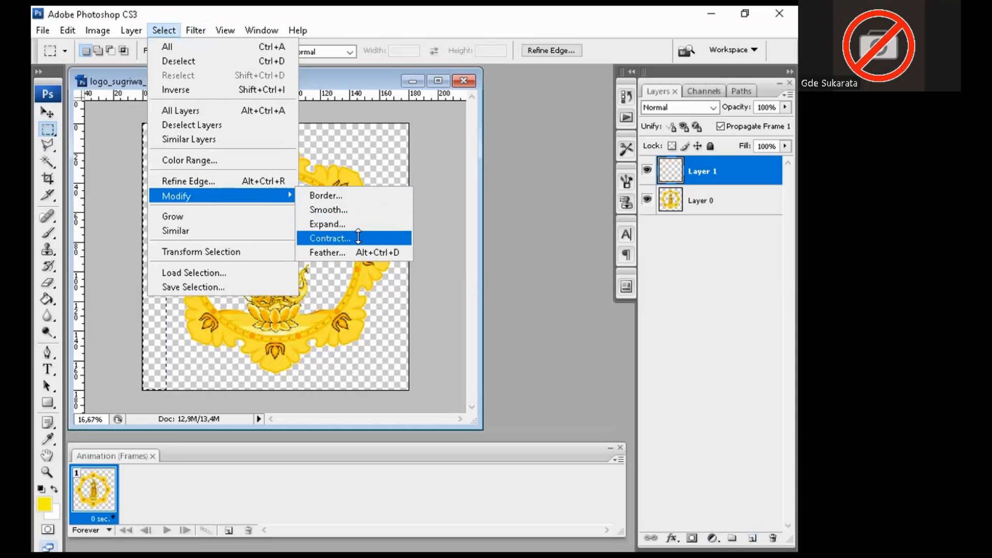
{"action": "left_click", "coordinate": [330, 238]}
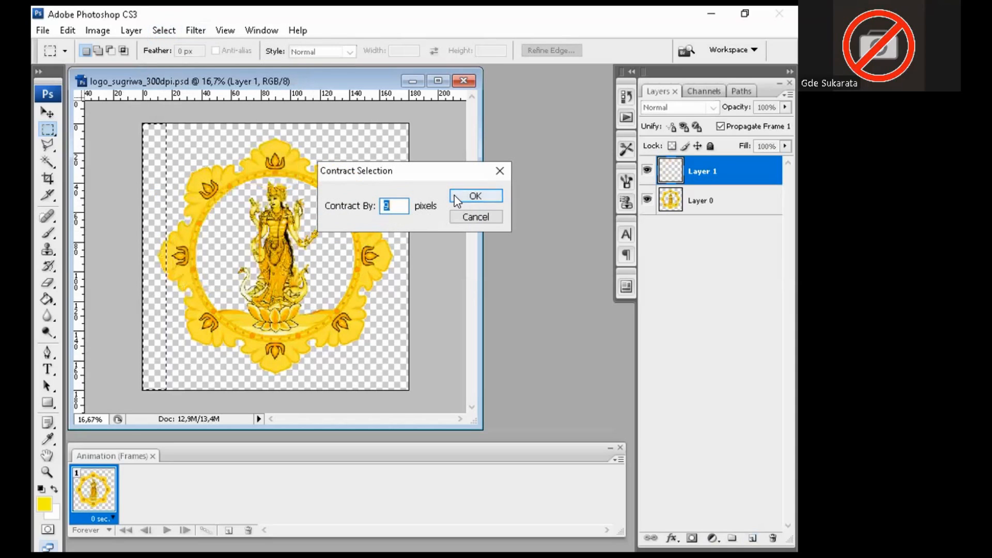
{"action": "type", "text": "9"}
{"action": "left_click", "coordinate": [457, 199]}
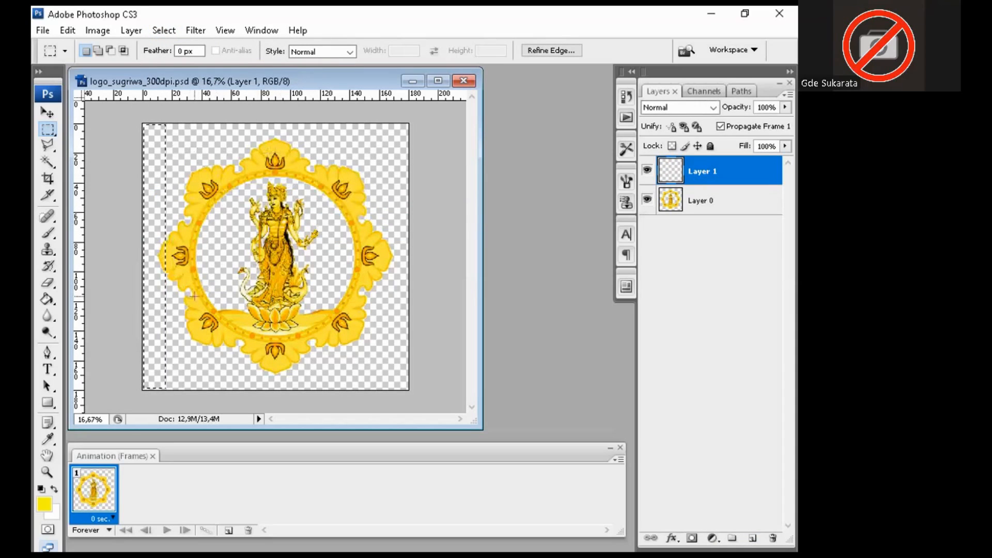
Step: Fill the left-edge strip selection with yellow using the Paint Bucket
{"action": "left_click", "coordinate": [45, 505]}
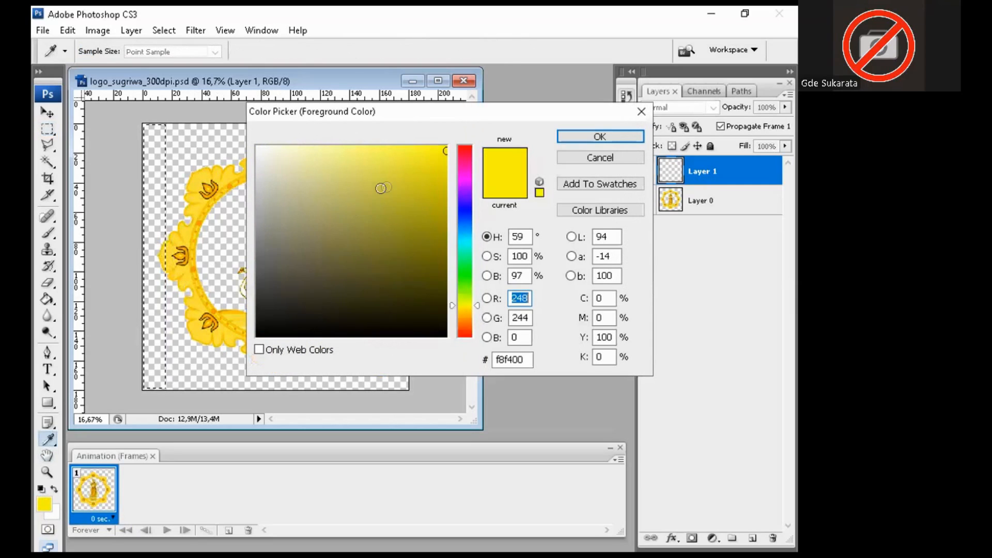
{"action": "left_click", "coordinate": [588, 158]}
{"action": "left_click", "coordinate": [47, 299]}
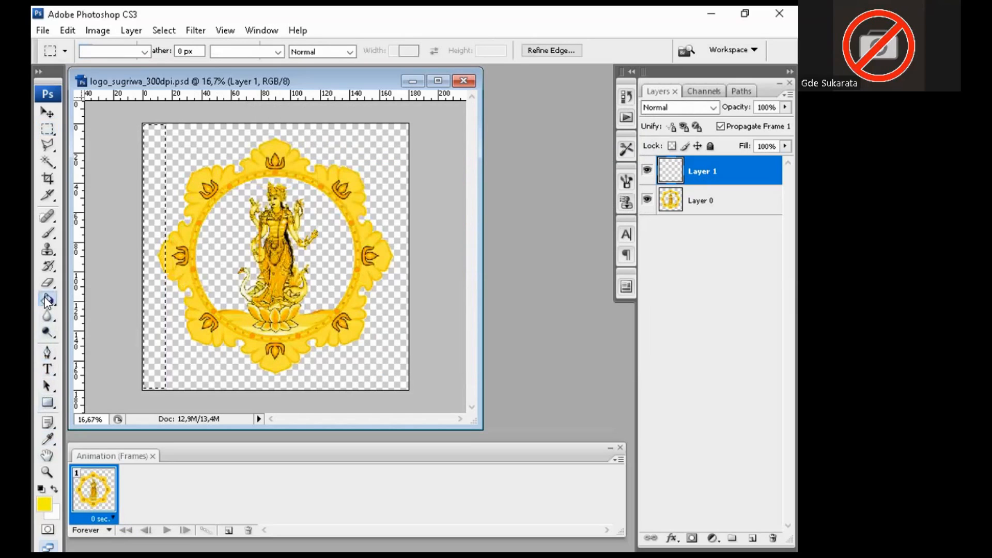
{"action": "right_click", "coordinate": [47, 303]}
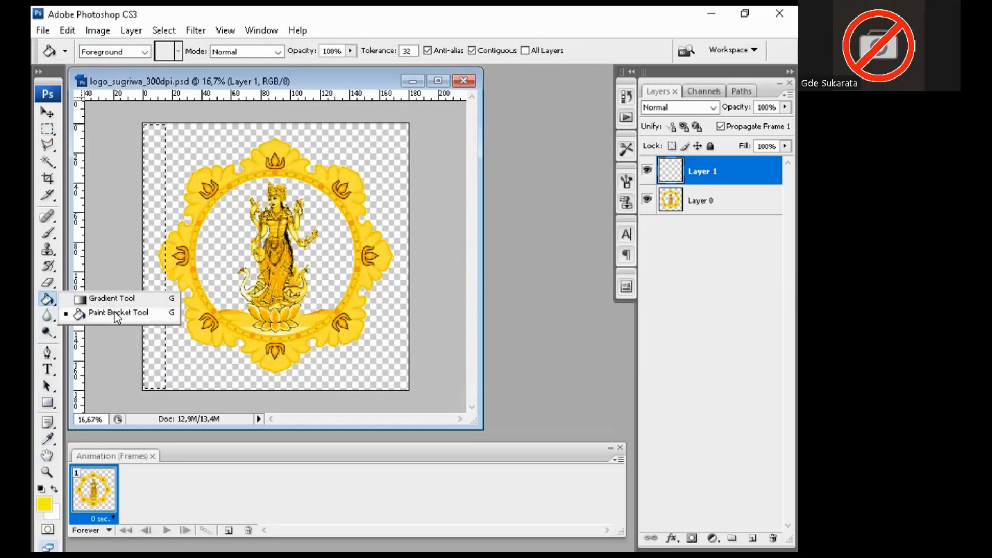
{"action": "left_click", "coordinate": [109, 308]}
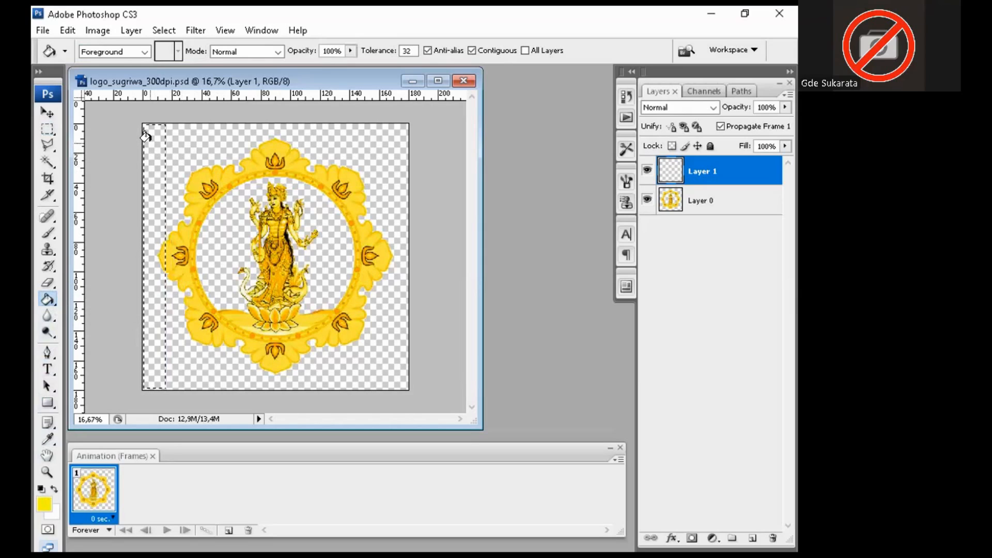
{"action": "left_click", "coordinate": [146, 137]}
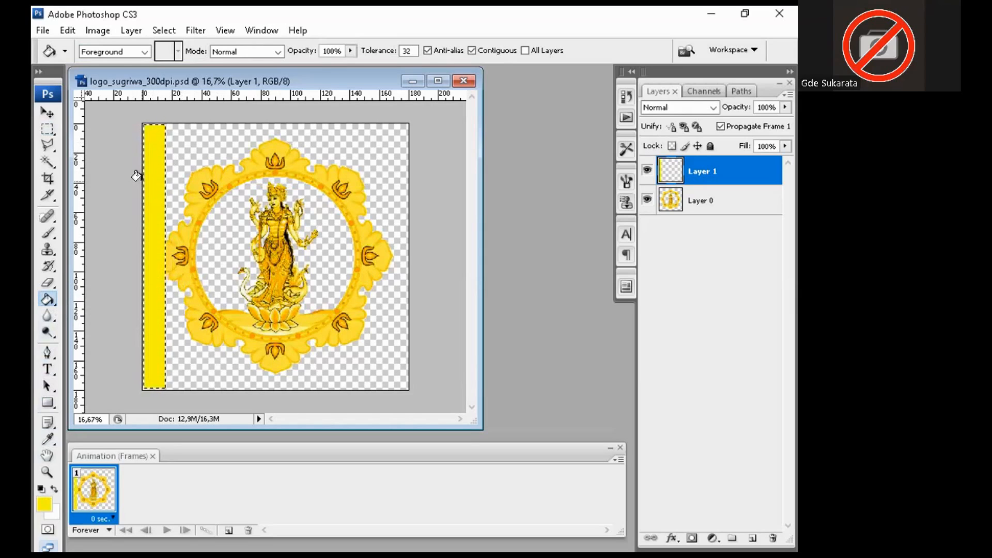
Step: Feather the selection by 30 pixels and add empty Layer 2 on top
{"action": "left_click", "coordinate": [154, 29]}
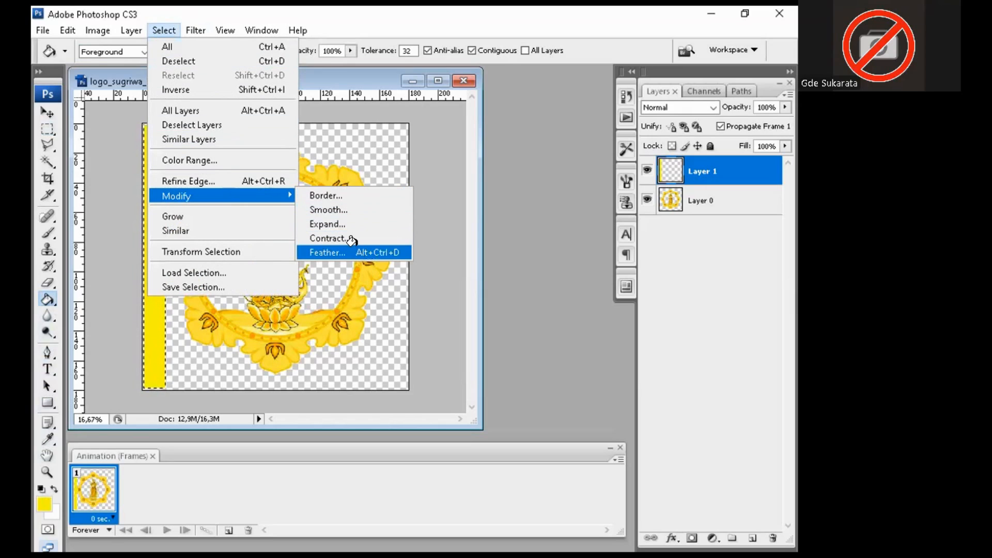
{"action": "left_click", "coordinate": [331, 253]}
{"action": "type", "text": "30"}
{"action": "left_click", "coordinate": [480, 195]}
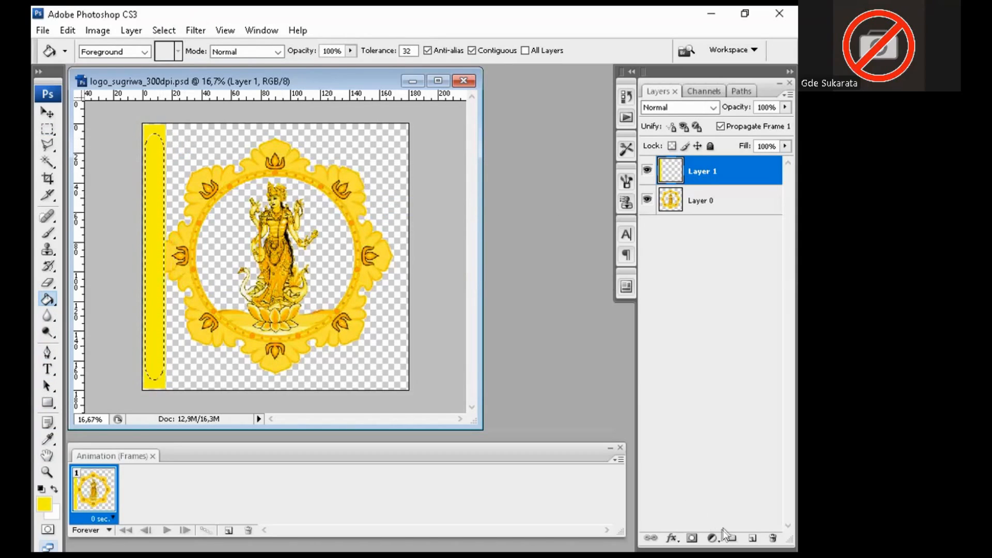
{"action": "left_click", "coordinate": [753, 538]}
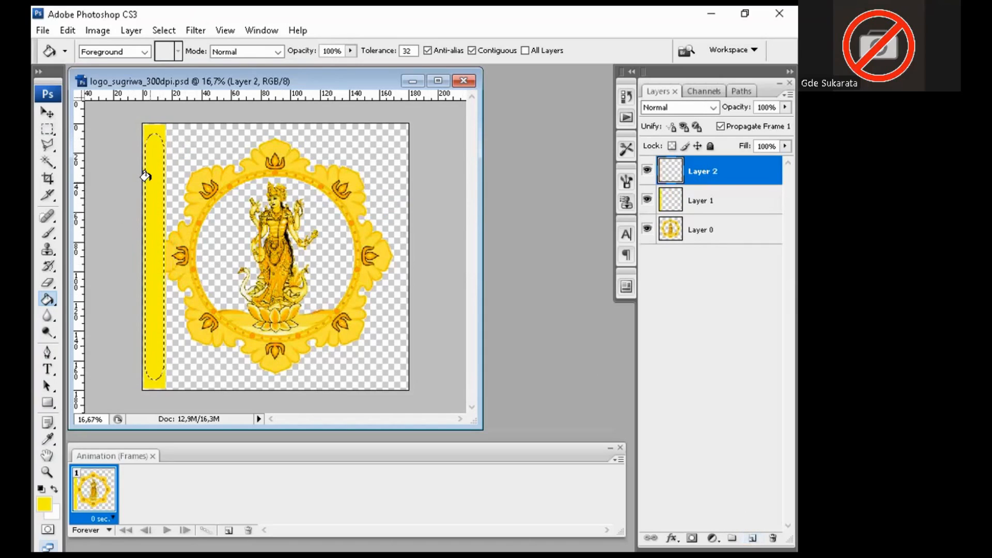
Step: Hide and delete Layer 1 with the solid yellow strip
{"action": "left_click", "coordinate": [647, 201]}
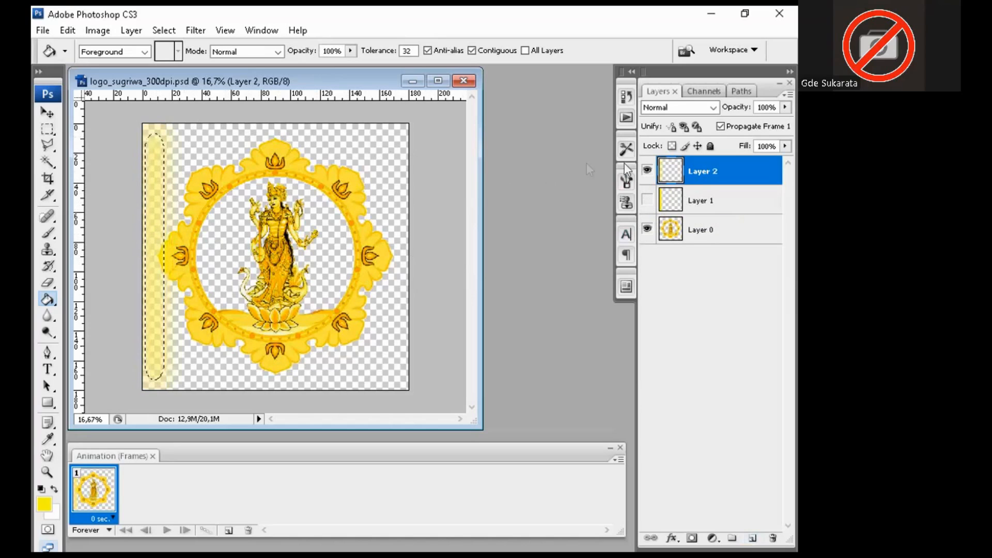
{"action": "left_click", "coordinate": [719, 202]}
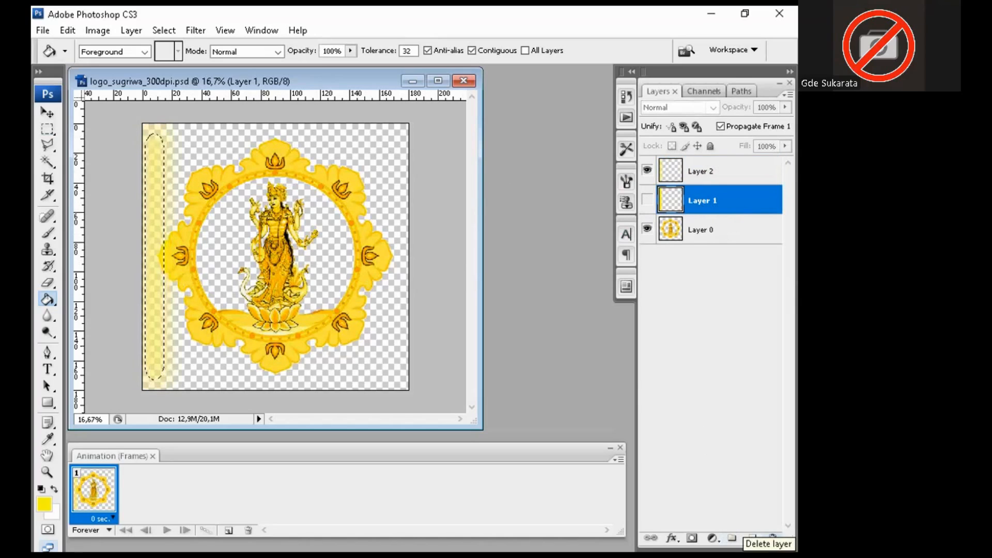
{"action": "left_click", "coordinate": [772, 538]}
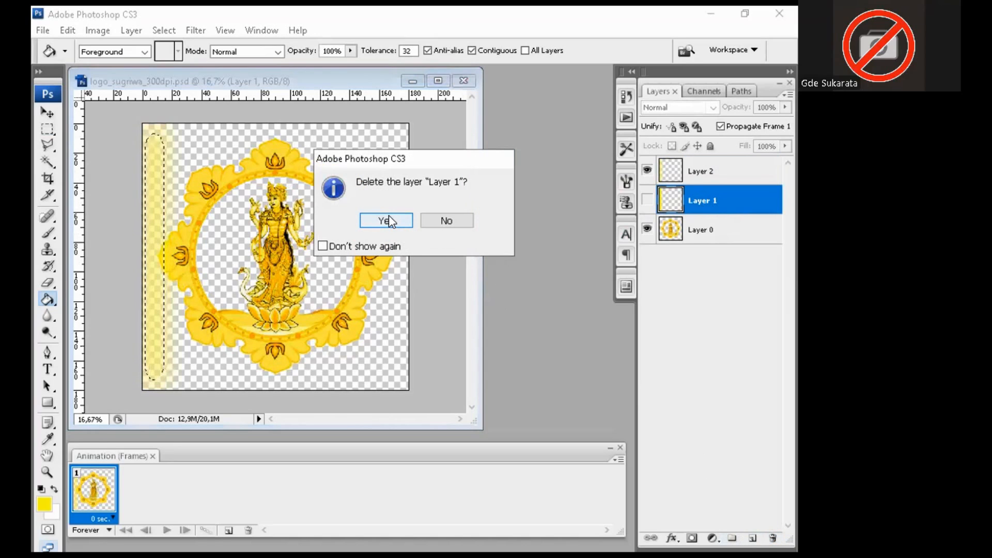
{"action": "left_click", "coordinate": [387, 221]}
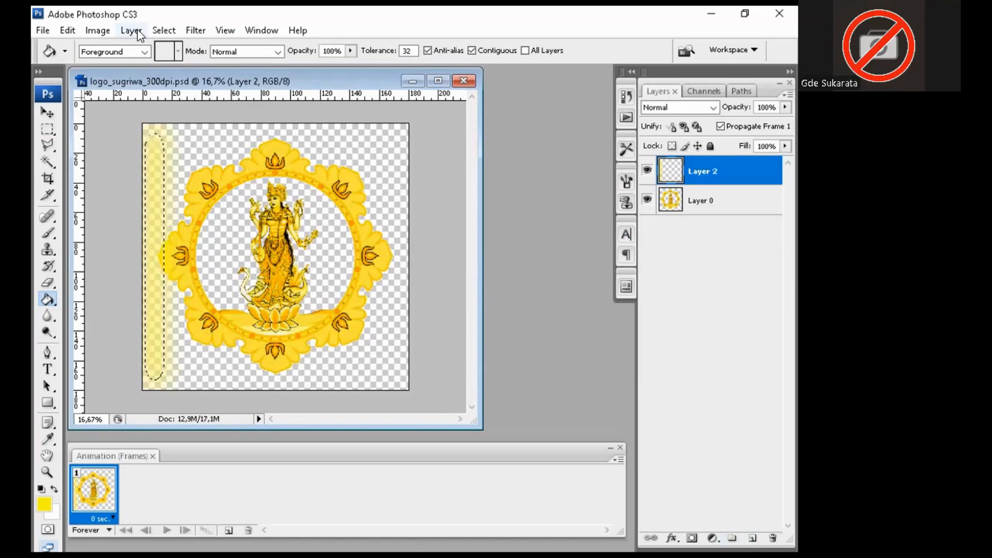
Step: Feather the strip selection by 30 pixels, then deselect
{"action": "left_click", "coordinate": [195, 30]}
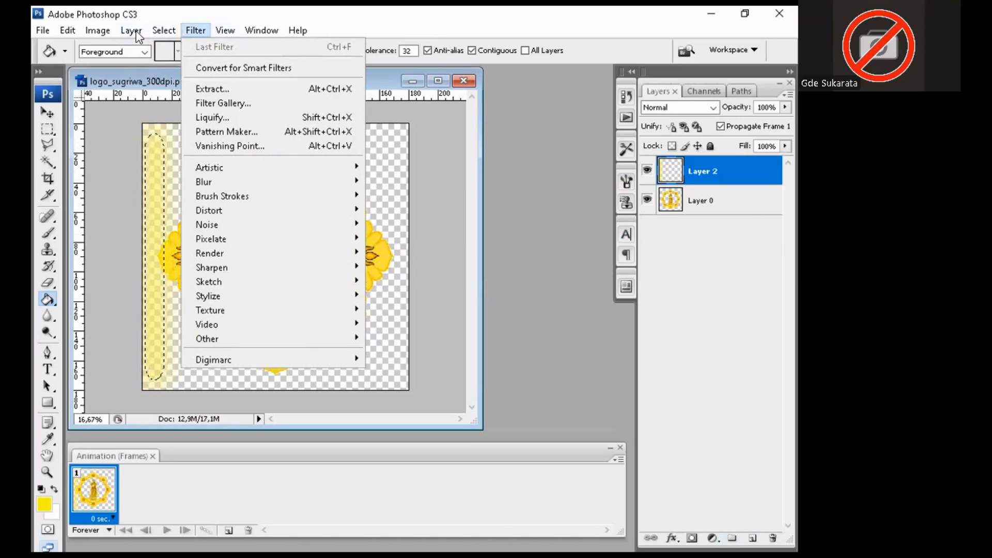
{"action": "left_click", "coordinate": [160, 29]}
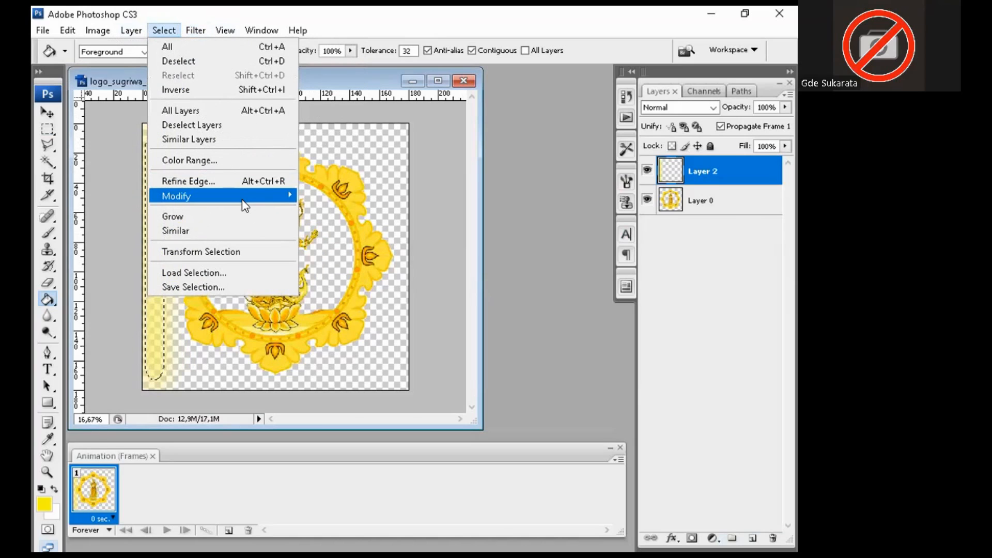
{"action": "mouse_move", "coordinate": [245, 205]}
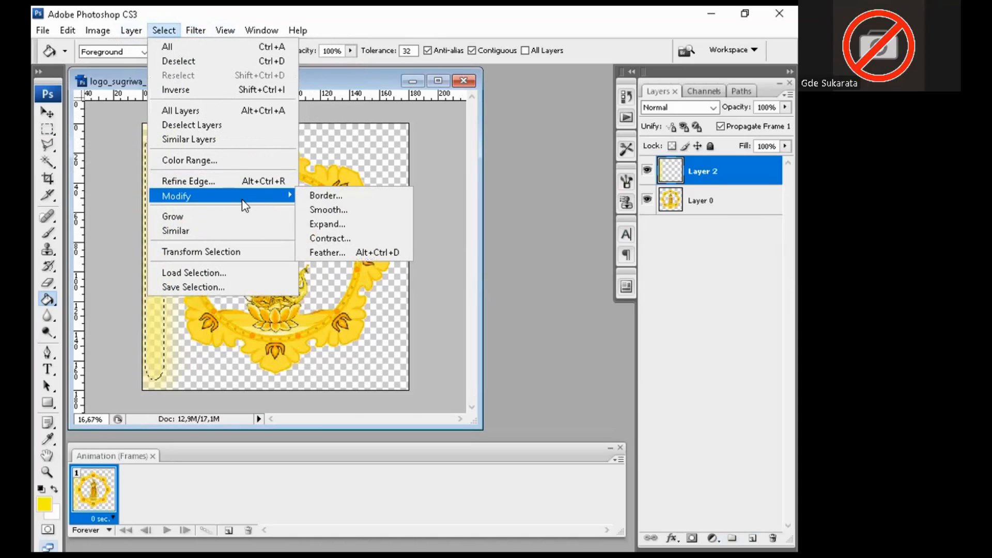
{"action": "left_click", "coordinate": [343, 251]}
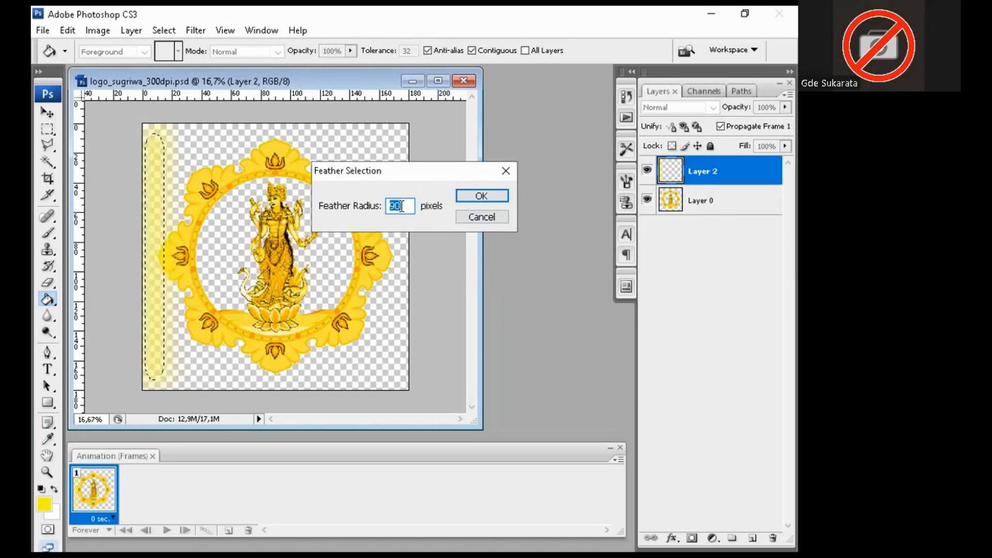
{"action": "type", "text": "30"}
{"action": "key", "text": "Return"}
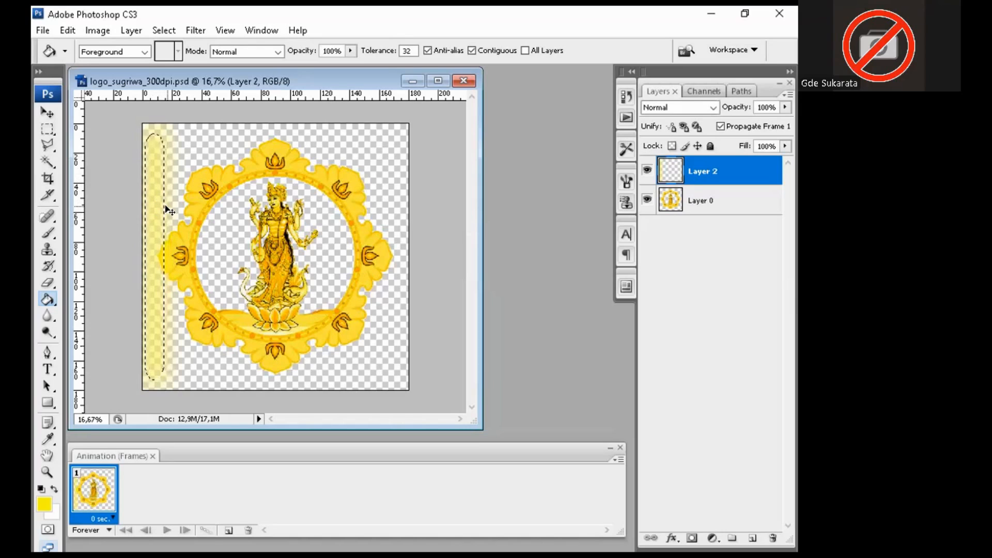
{"action": "key", "text": "ctrl+d"}
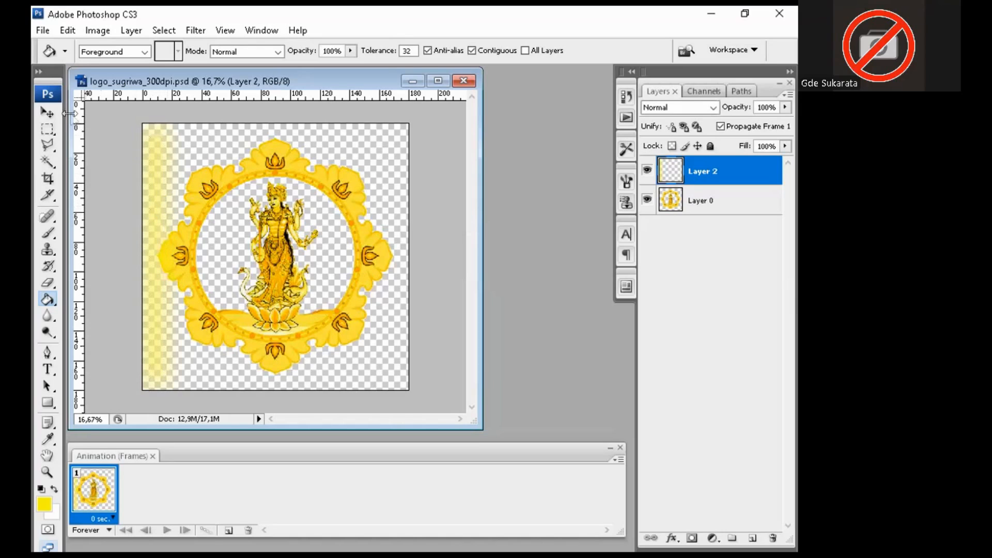
Step: Move the light strip over the logo and skew its top rightward into a slanted beam
{"action": "left_click", "coordinate": [47, 112]}
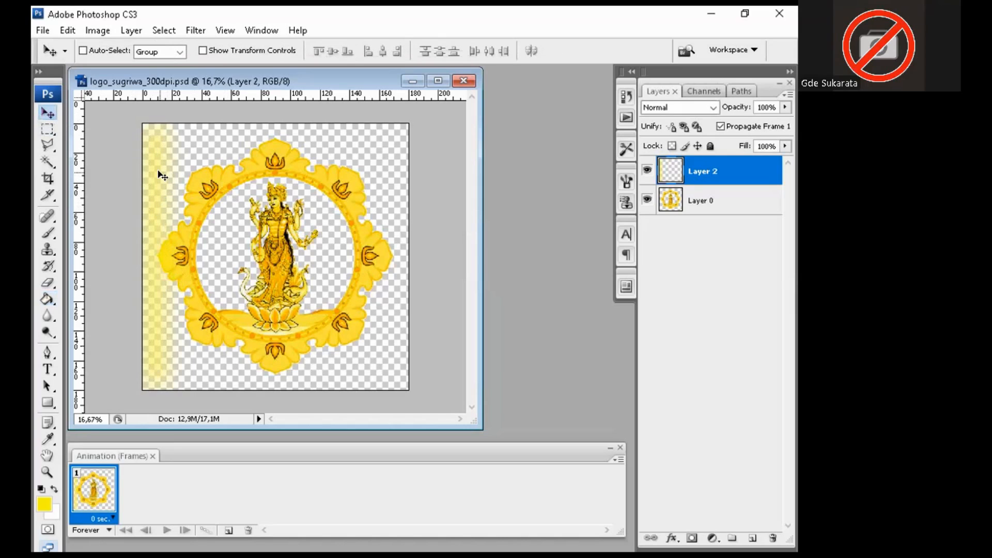
{"action": "mouse_move", "coordinate": [155, 175]}
{"action": "left_mouse_down"}
{"action": "mouse_move", "coordinate": [380, 178]}
{"action": "mouse_move", "coordinate": [155, 174]}
{"action": "left_mouse_up"}
{"action": "key", "text": "ctrl+t"}
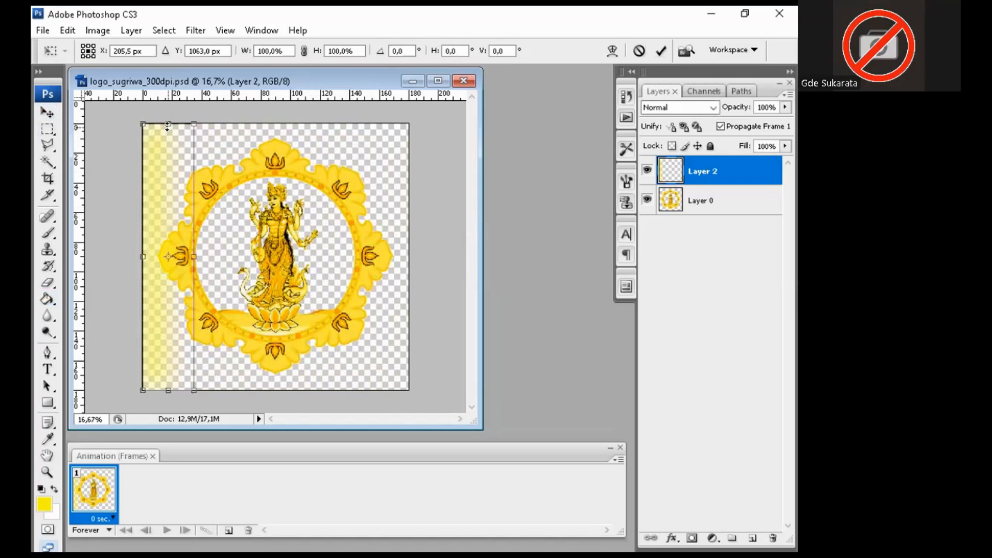
{"action": "left_click", "coordinate": [65, 30]}
{"action": "mouse_move", "coordinate": [155, 293]}
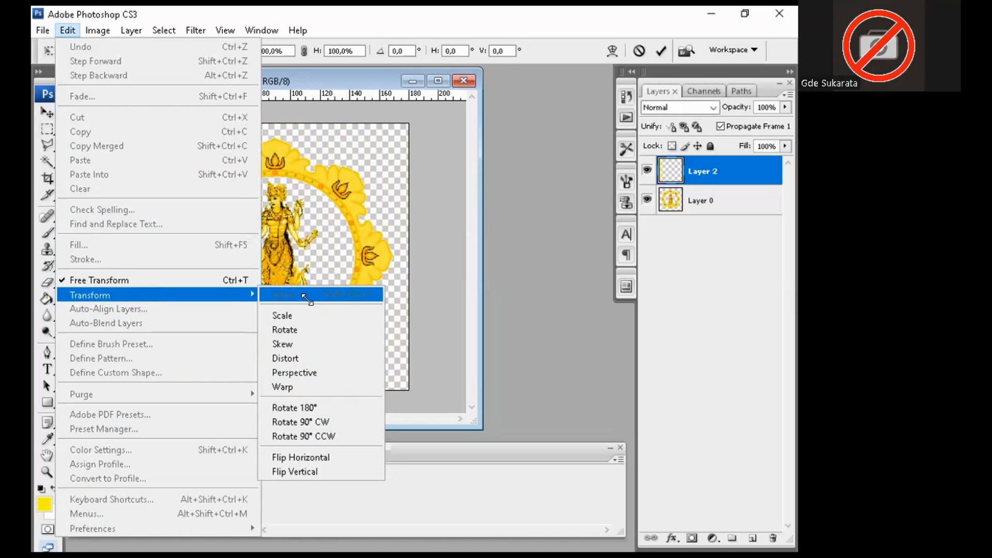
{"action": "left_click", "coordinate": [316, 341]}
{"action": "left_click_drag", "start_coordinate": [170, 123], "coordinate": [201, 118]}
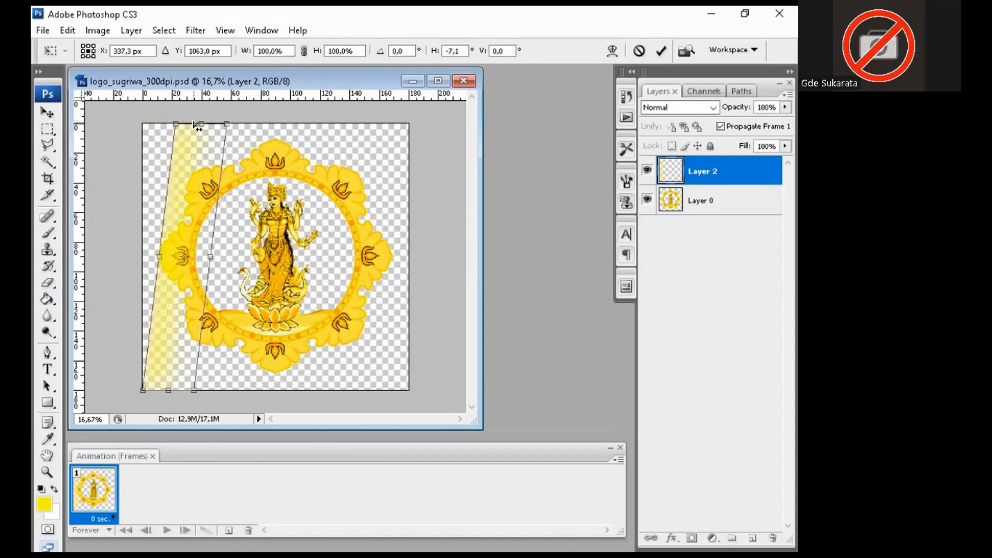
{"action": "key", "text": "Return"}
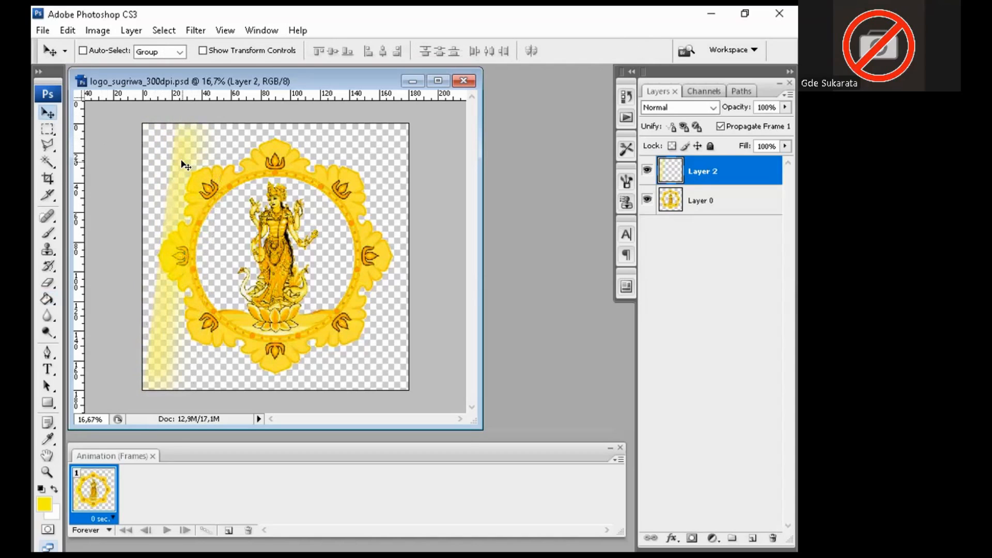
Step: Return the beam to the left edge, then create Layer 2 copy and copy 2, each shifted right
{"action": "left_click_drag", "start_coordinate": [185, 163], "coordinate": [159, 148]}
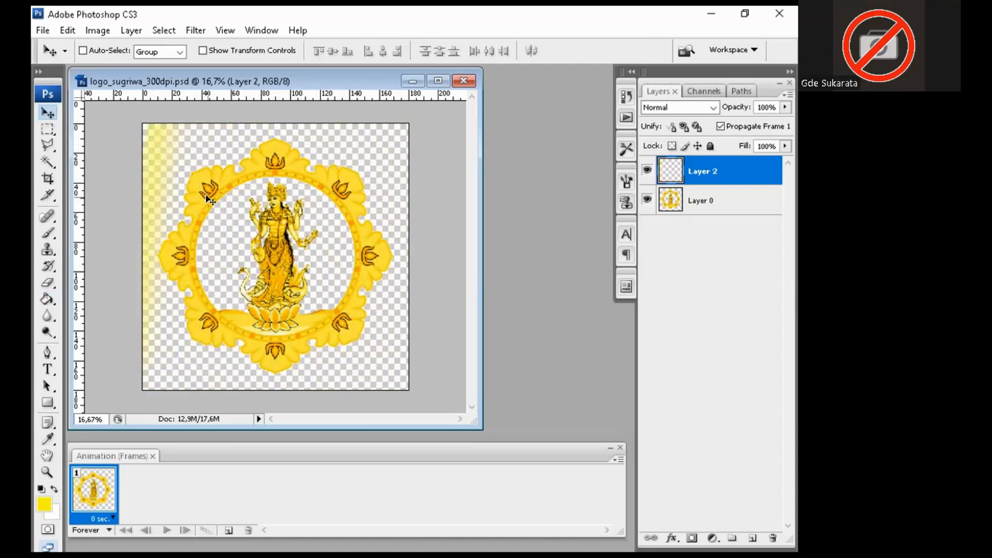
{"action": "right_click", "coordinate": [698, 174]}
{"action": "left_click", "coordinate": [707, 223]}
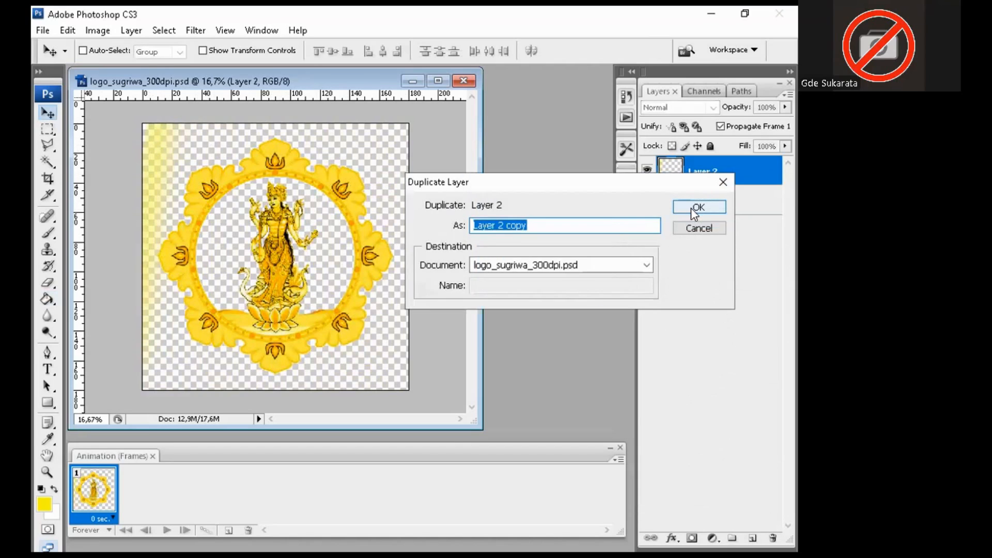
{"action": "left_click", "coordinate": [694, 207]}
{"action": "left_click_drag", "start_coordinate": [152, 164], "coordinate": [194, 164]}
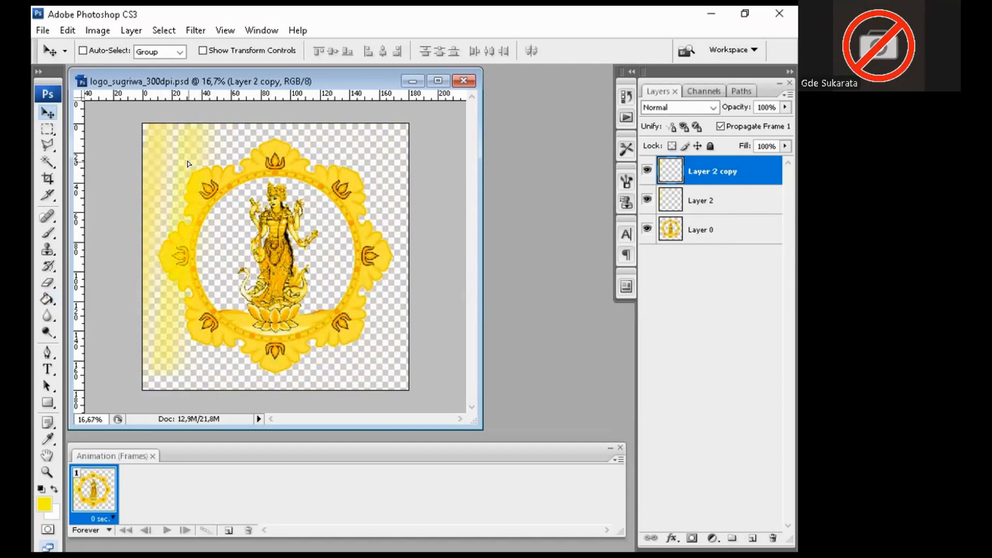
{"action": "right_click", "coordinate": [713, 170]}
{"action": "left_click", "coordinate": [708, 216]}
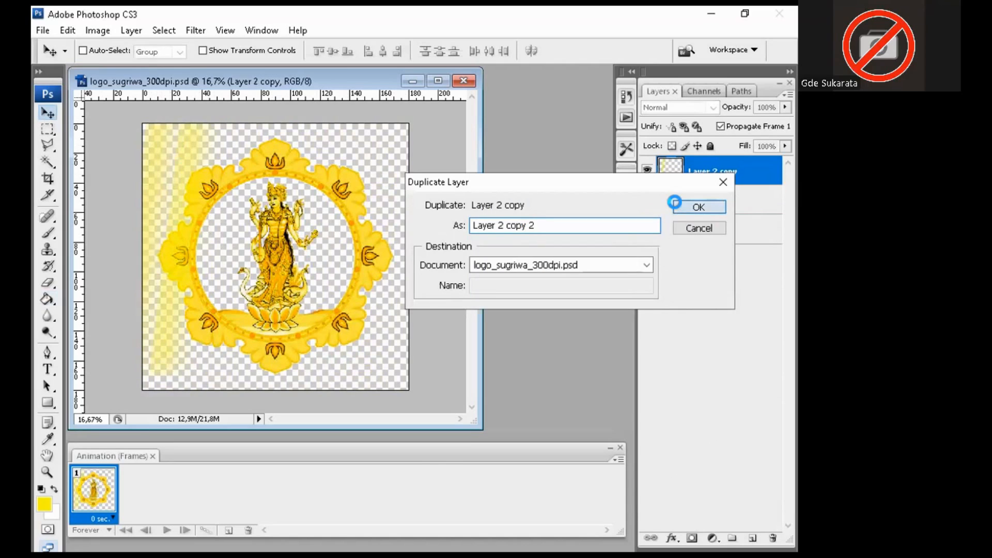
{"action": "left_click", "coordinate": [693, 202]}
{"action": "left_click_drag", "start_coordinate": [188, 177], "coordinate": [219, 178]}
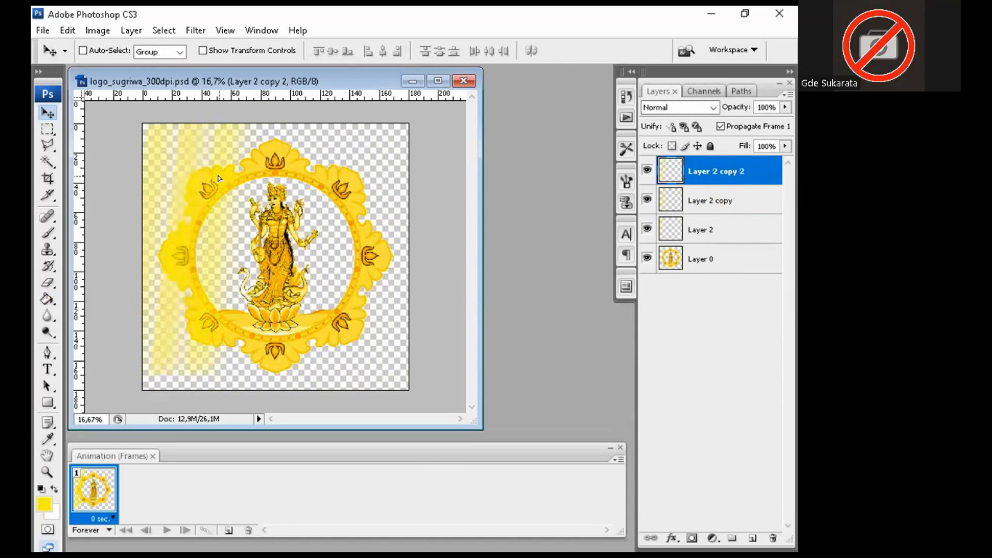
Step: Create Layer 2 copy 3, 4 and 5, moving each beam further right across the figure
{"action": "right_click", "coordinate": [717, 175]}
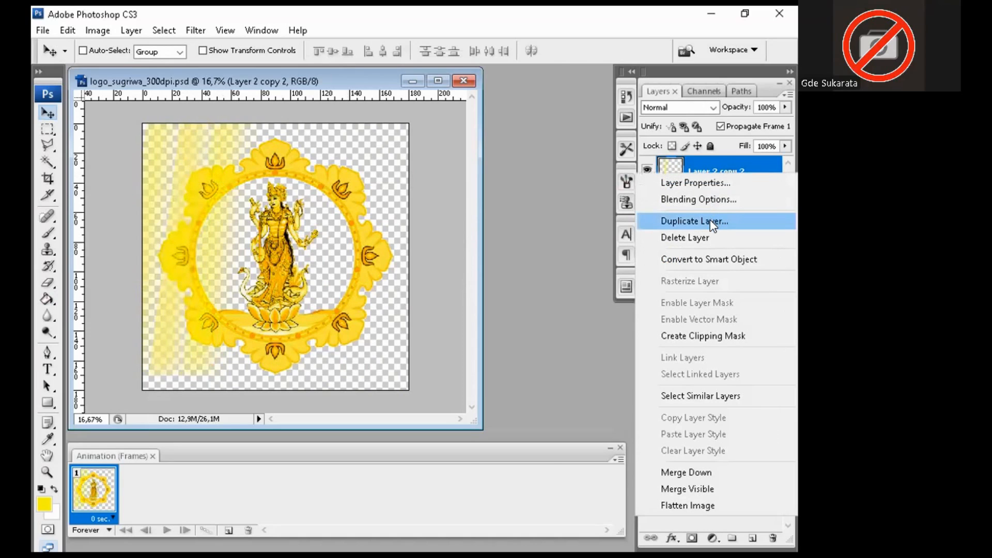
{"action": "left_click", "coordinate": [709, 222]}
{"action": "left_click", "coordinate": [698, 208]}
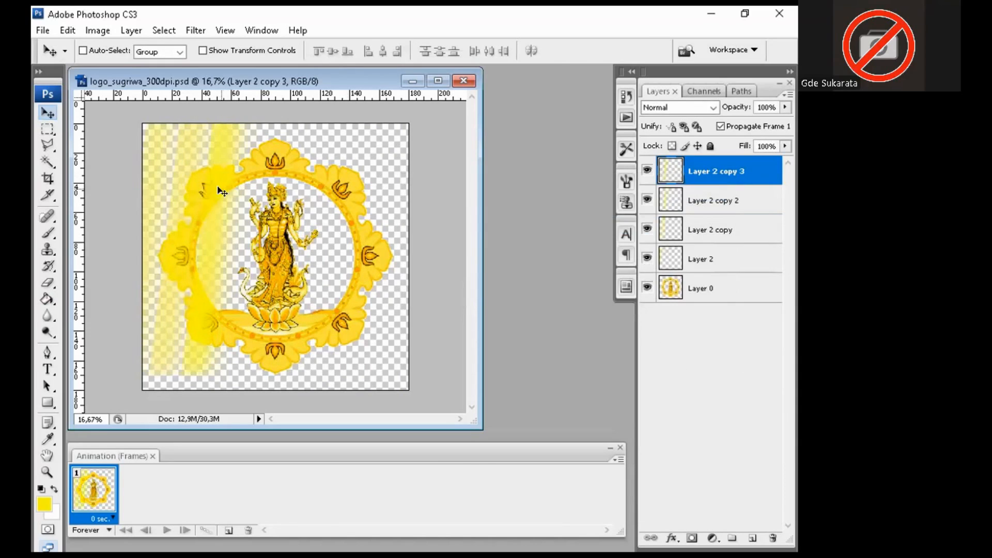
{"action": "left_click_drag", "start_coordinate": [246, 192], "coordinate": [250, 187]}
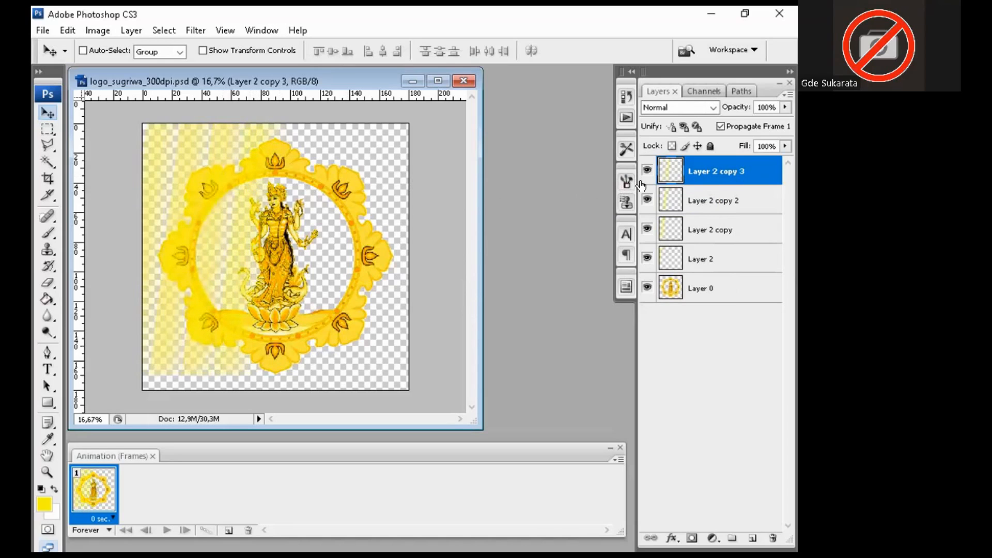
{"action": "right_click", "coordinate": [701, 173]}
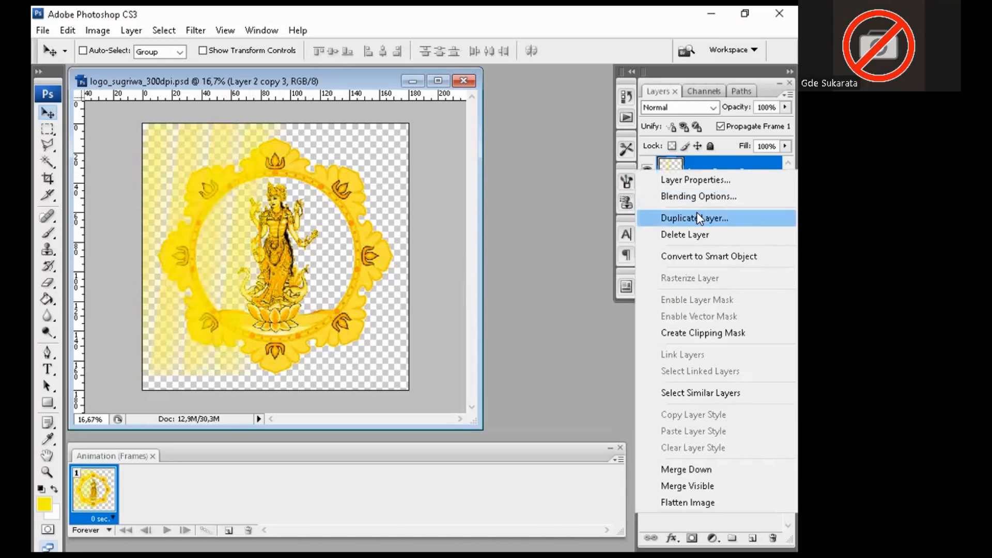
{"action": "left_click", "coordinate": [697, 216]}
{"action": "left_click", "coordinate": [698, 208]}
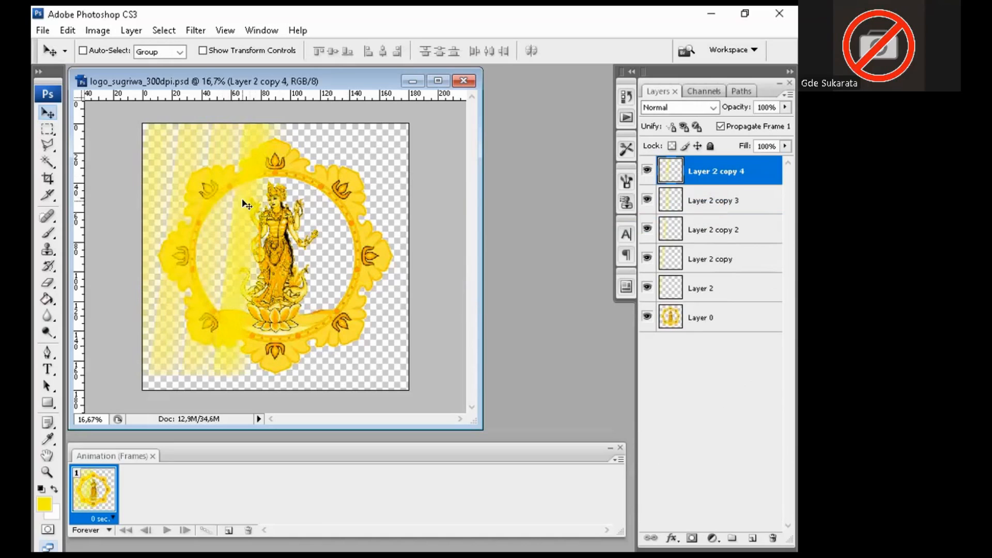
{"action": "left_click_drag", "start_coordinate": [258, 201], "coordinate": [278, 205]}
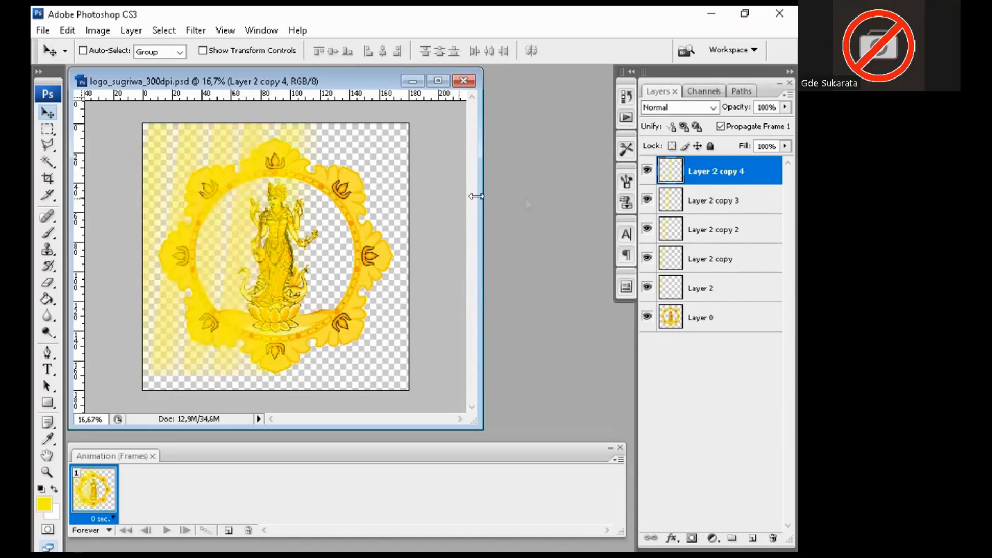
{"action": "right_click", "coordinate": [727, 168]}
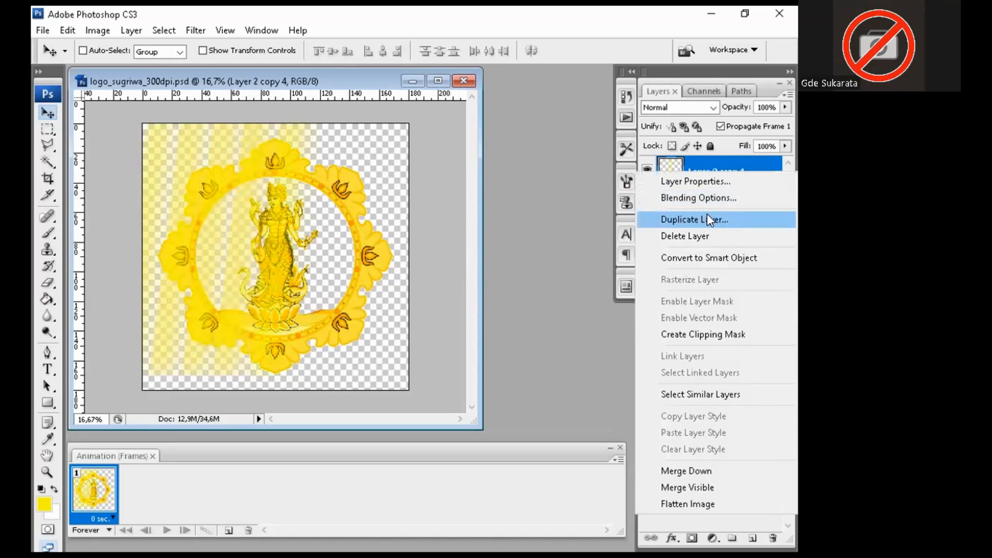
{"action": "left_click", "coordinate": [707, 217]}
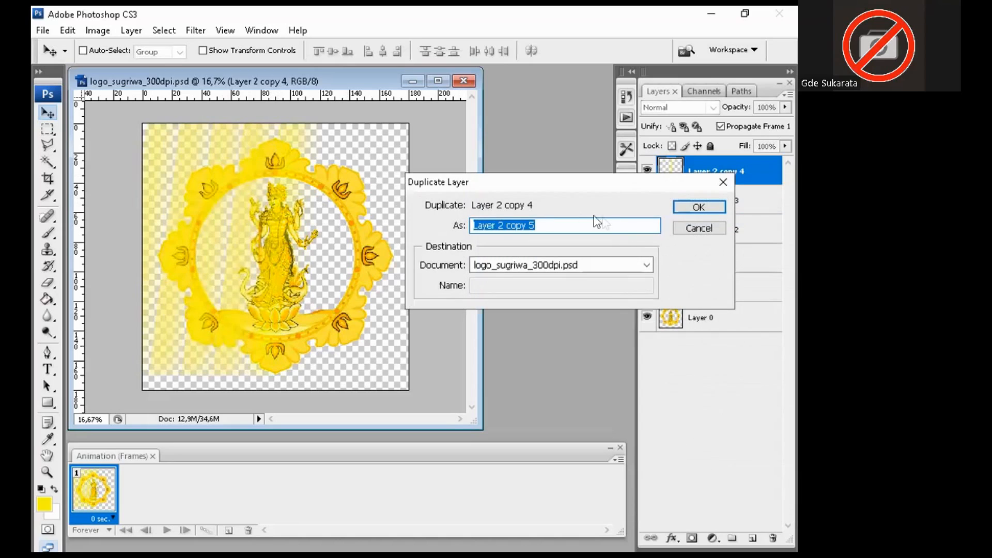
{"action": "left_click", "coordinate": [698, 206]}
{"action": "left_click_drag", "start_coordinate": [292, 212], "coordinate": [327, 212]}
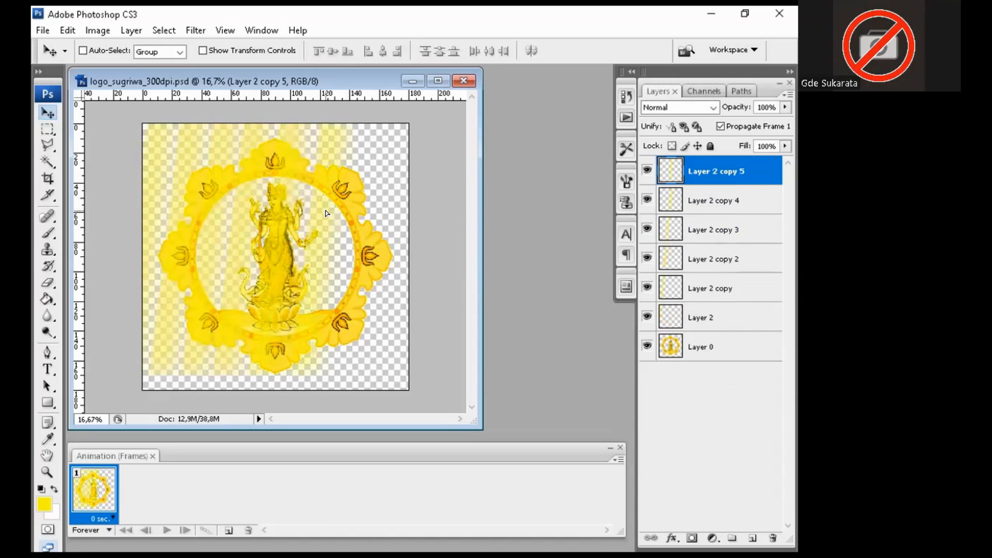
Step: Create Layer 2 copy 6, shifted further right, and Layer 2 copy 7
{"action": "right_click", "coordinate": [711, 177]}
{"action": "left_click", "coordinate": [712, 221]}
{"action": "left_click", "coordinate": [706, 205]}
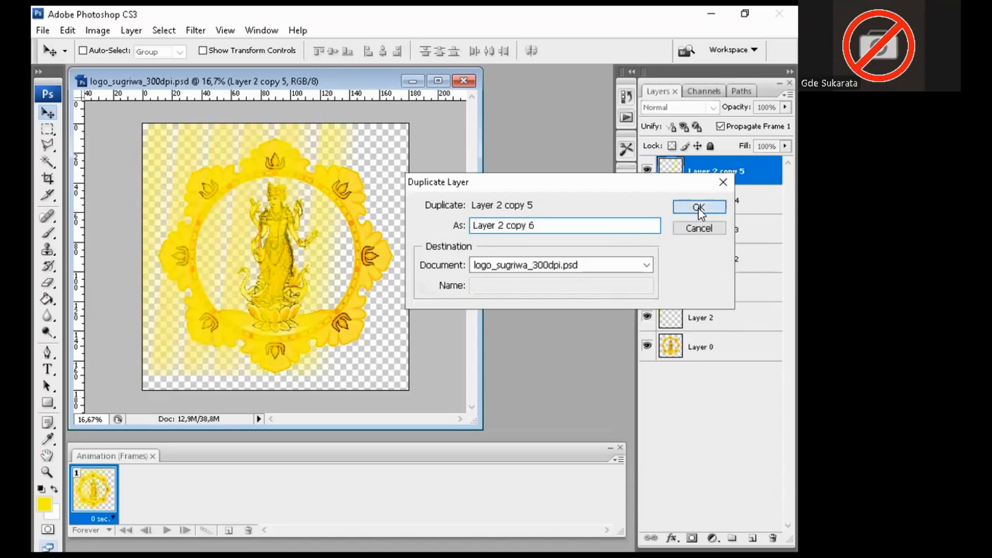
{"action": "left_click_drag", "start_coordinate": [348, 195], "coordinate": [355, 195]}
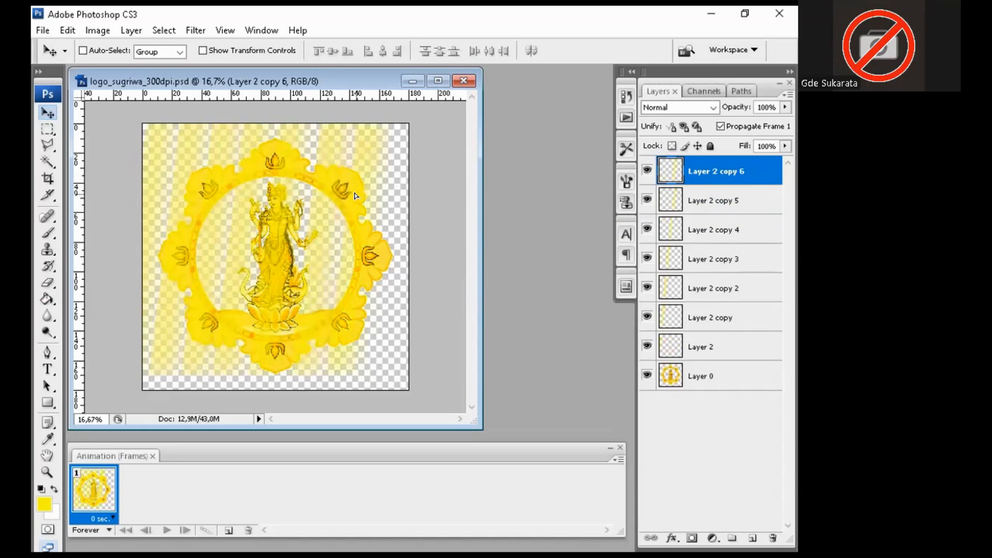
{"action": "right_click", "coordinate": [704, 173]}
{"action": "left_click", "coordinate": [707, 214]}
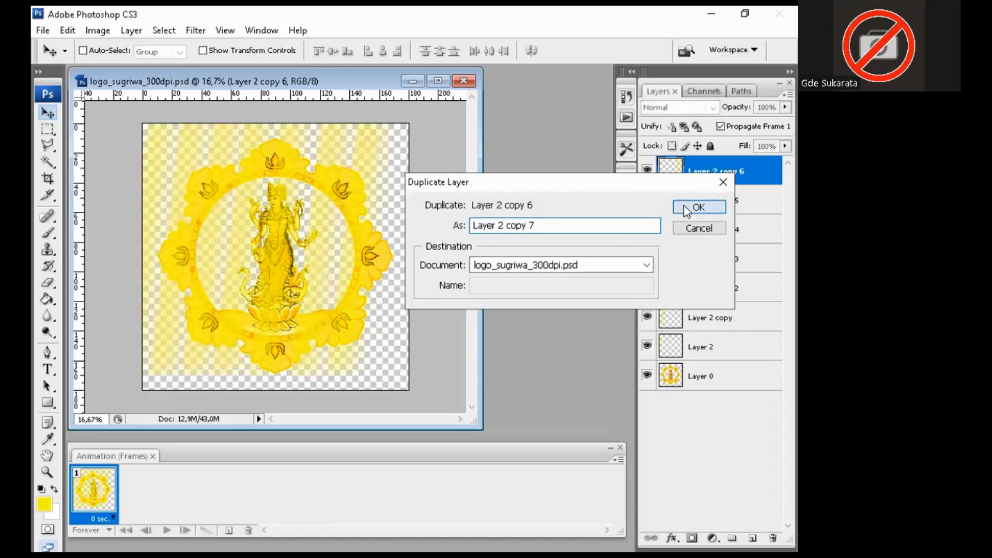
{"action": "left_click", "coordinate": [687, 209]}
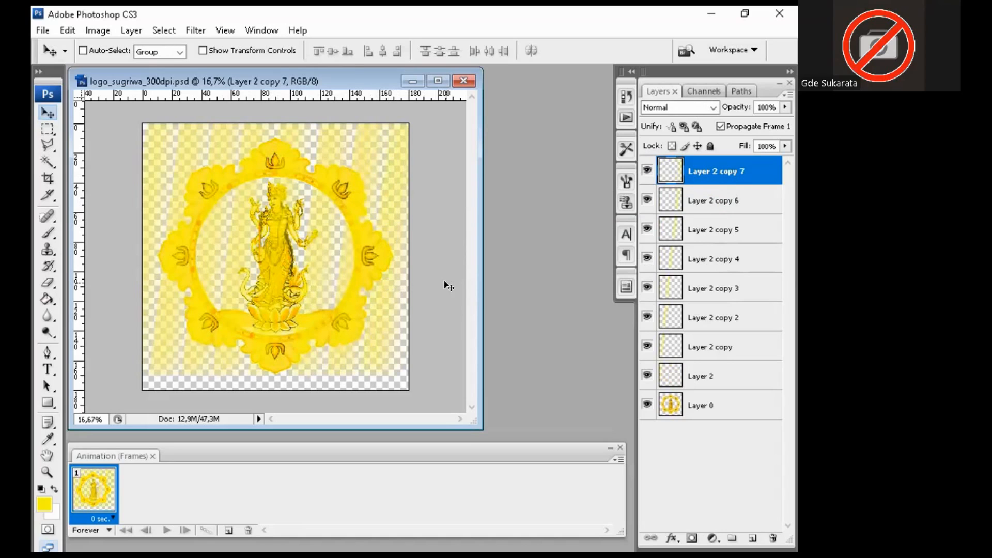
Step: Hide all eight beam layers, from Layer 2 copy 7 down to Layer 2
{"action": "left_click", "coordinate": [647, 171]}
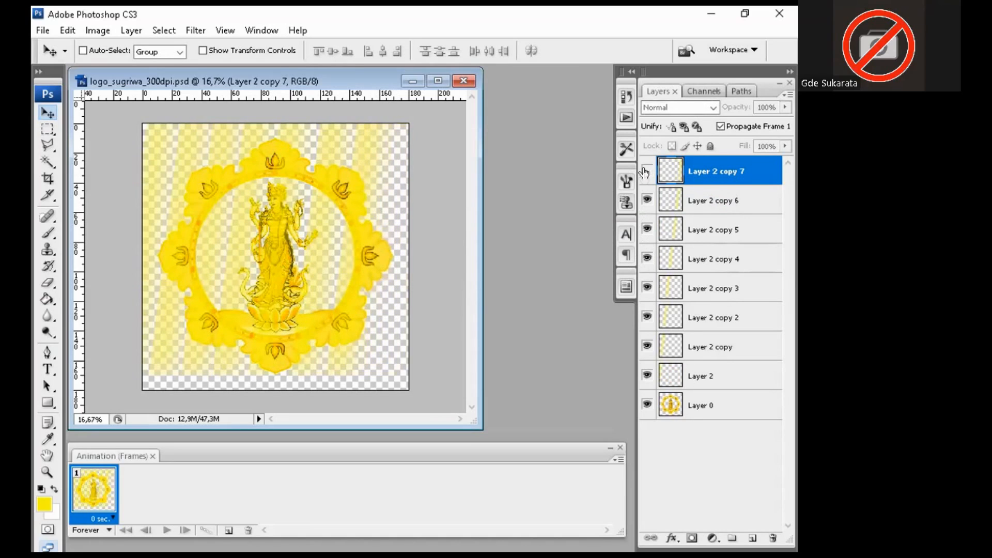
{"action": "left_click", "coordinate": [647, 200]}
{"action": "left_click", "coordinate": [647, 230]}
{"action": "left_click", "coordinate": [647, 259]}
{"action": "left_click", "coordinate": [646, 288]}
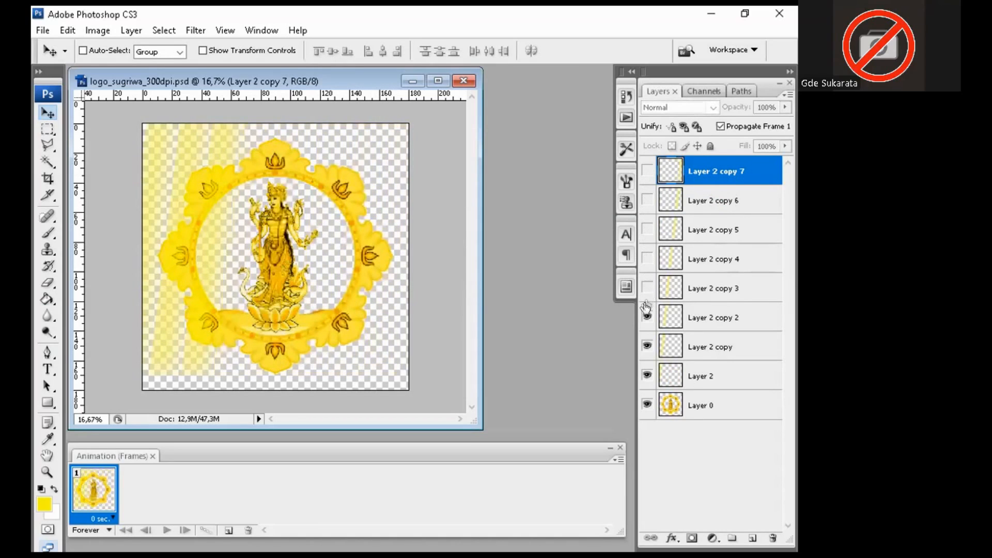
{"action": "left_click", "coordinate": [647, 317]}
{"action": "left_click", "coordinate": [647, 346]}
{"action": "left_click", "coordinate": [647, 376]}
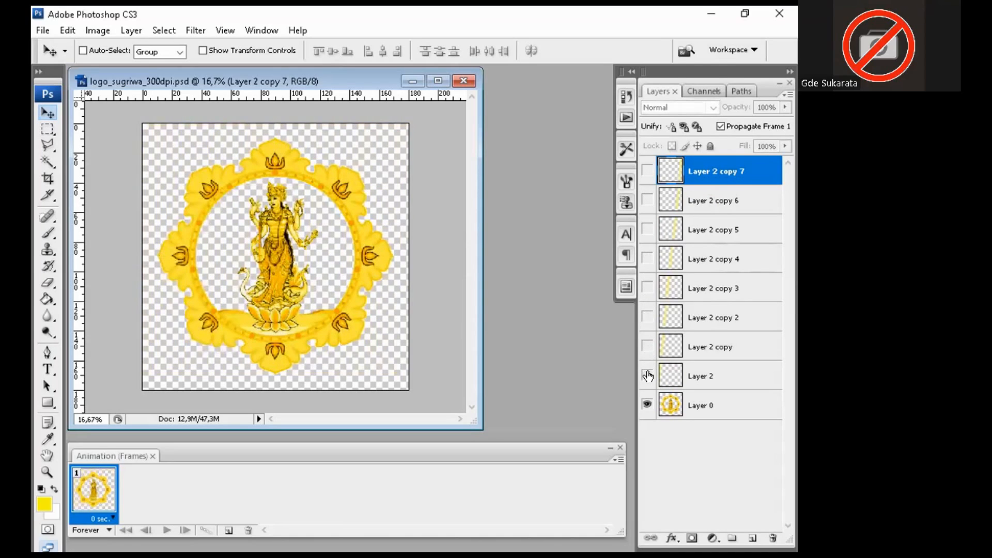
Step: Preview Layer 2 through copy 5 again, hide them once more, and select Layer 0
{"action": "left_click", "coordinate": [647, 376]}
{"action": "left_click", "coordinate": [647, 347]}
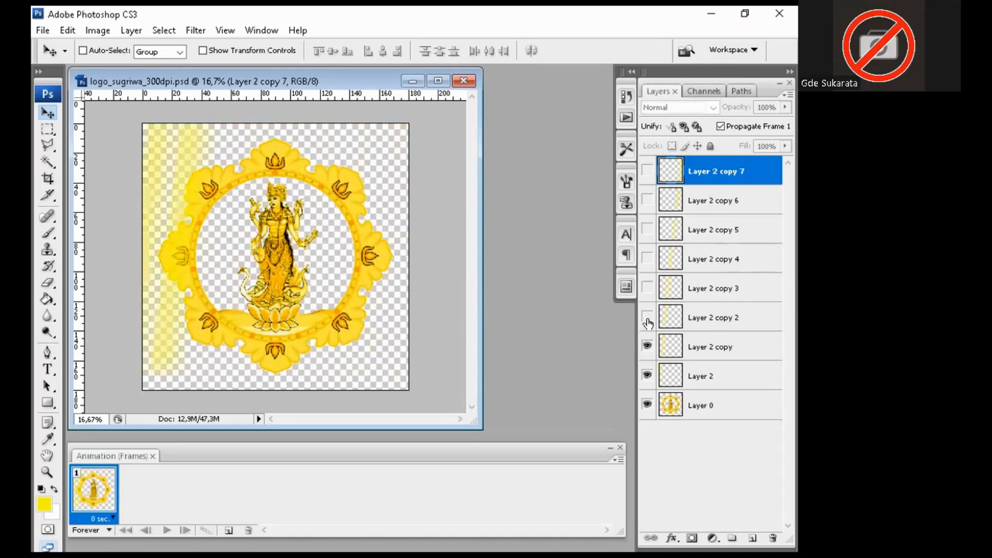
{"action": "left_click", "coordinate": [647, 317]}
{"action": "left_click", "coordinate": [647, 288]}
{"action": "left_click", "coordinate": [647, 259]}
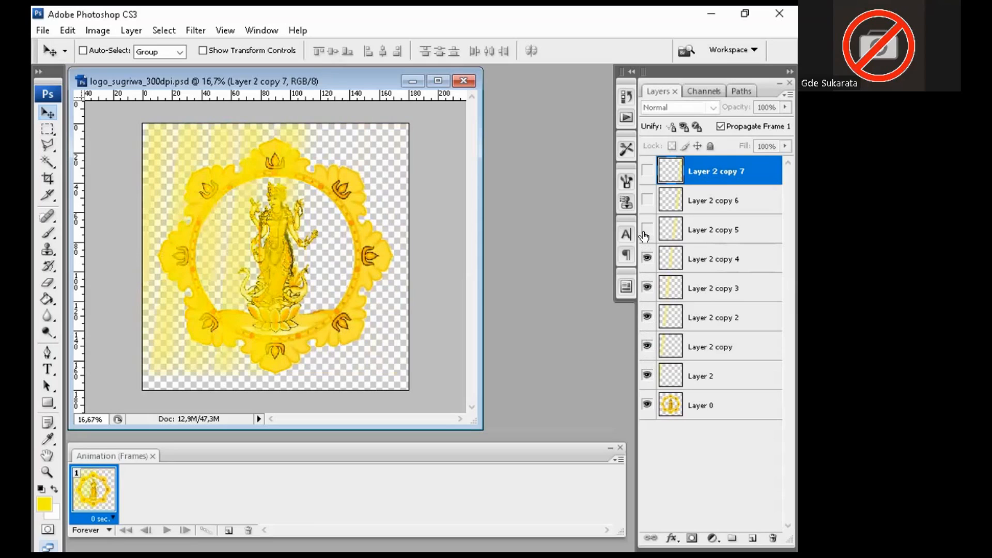
{"action": "left_click", "coordinate": [647, 229]}
{"action": "left_click", "coordinate": [647, 230]}
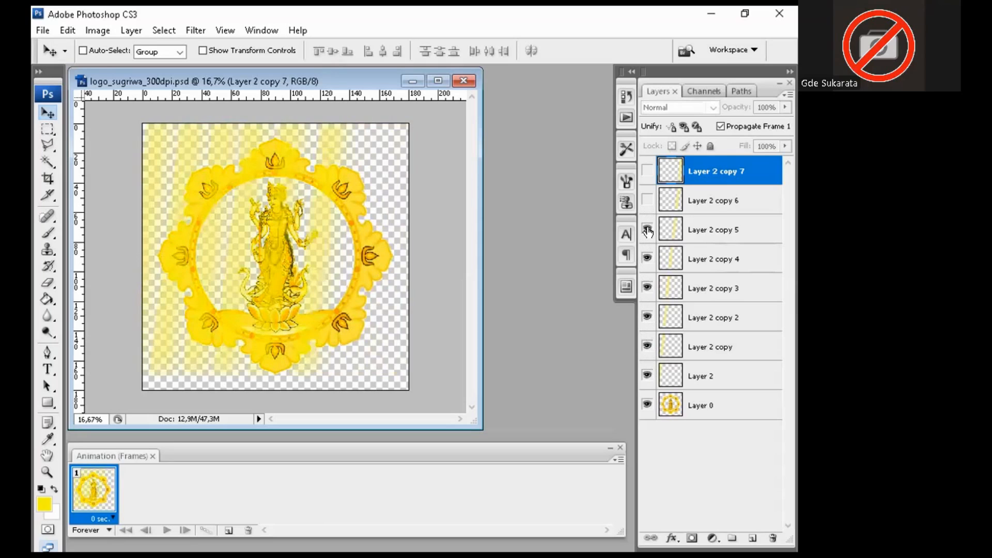
{"action": "left_click", "coordinate": [647, 259]}
{"action": "left_click", "coordinate": [647, 289]}
{"action": "left_click", "coordinate": [647, 317]}
{"action": "left_click", "coordinate": [647, 347]}
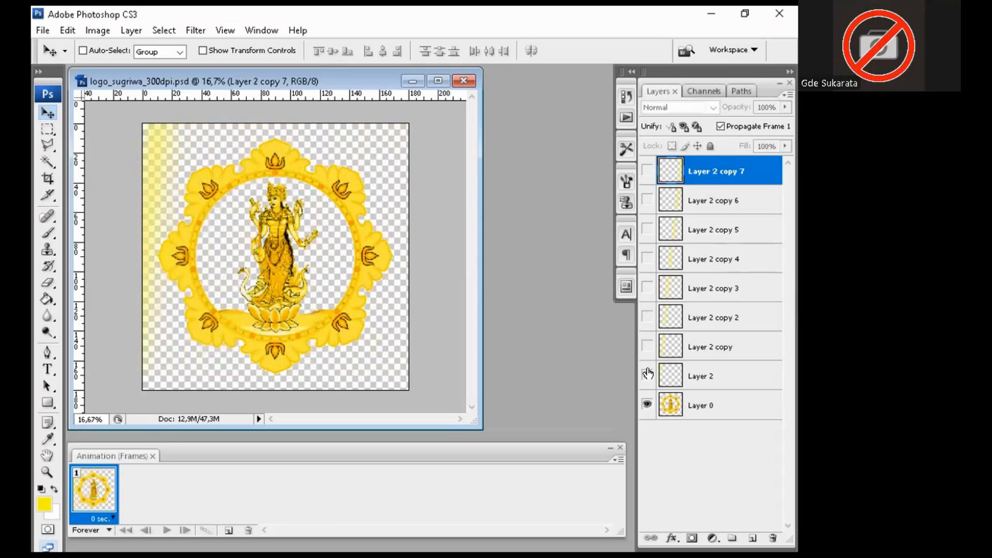
{"action": "left_click", "coordinate": [647, 376]}
{"action": "left_click", "coordinate": [713, 412]}
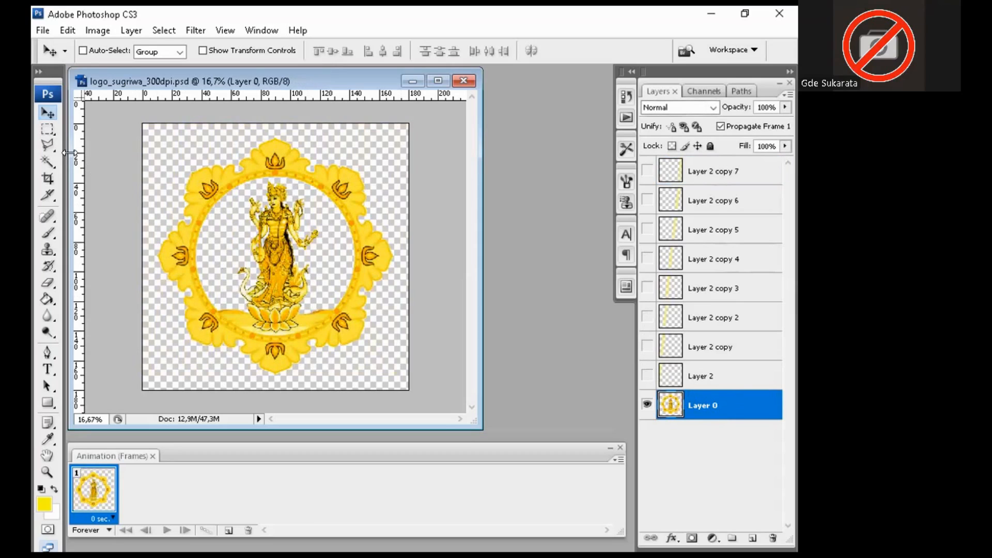
Step: Magic-wand select the transparent area around the logo, then show and select Layer 2 and Layer 2 copy
{"action": "left_click", "coordinate": [52, 162]}
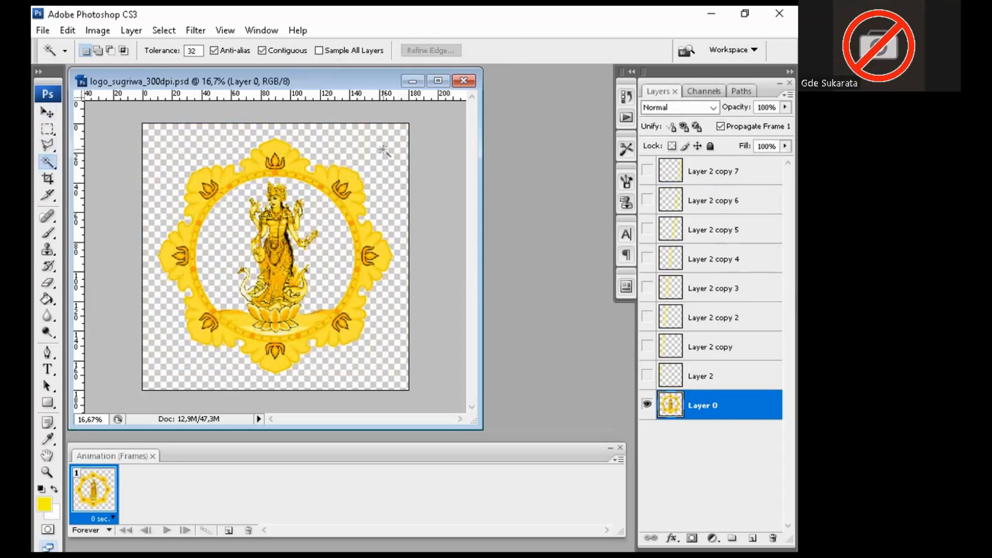
{"action": "left_click", "coordinate": [388, 193]}
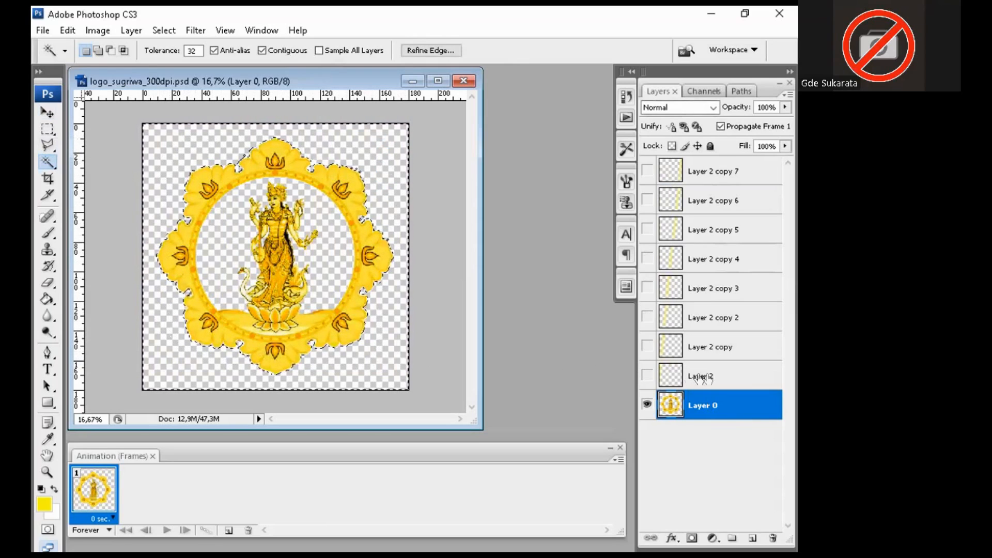
{"action": "left_click", "coordinate": [646, 376]}
{"action": "left_click", "coordinate": [716, 381]}
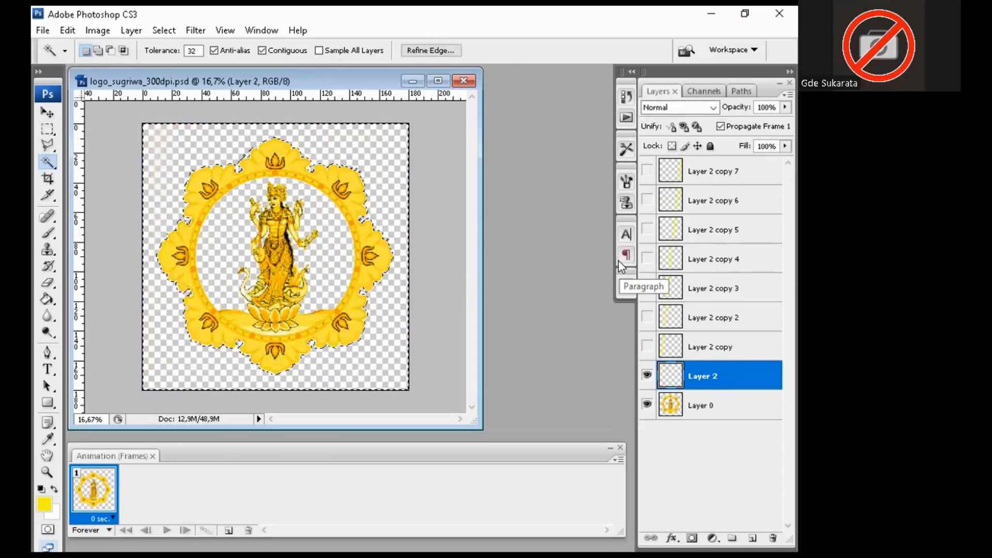
{"action": "left_click", "coordinate": [647, 346]}
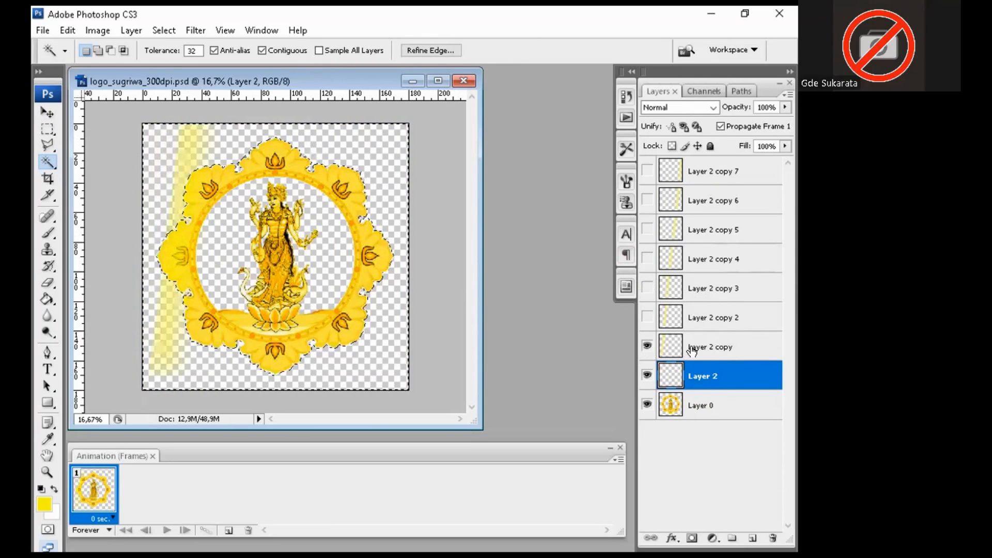
{"action": "left_click", "coordinate": [693, 350]}
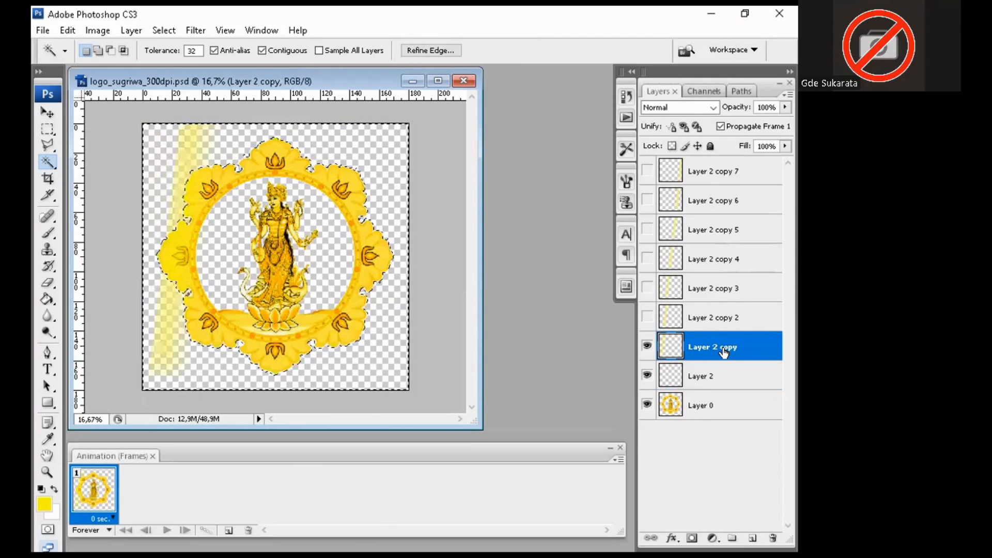
Step: Select and show Layer 2 copy 2 through Layer 2 copy 7 in turn
{"action": "left_click", "coordinate": [667, 319]}
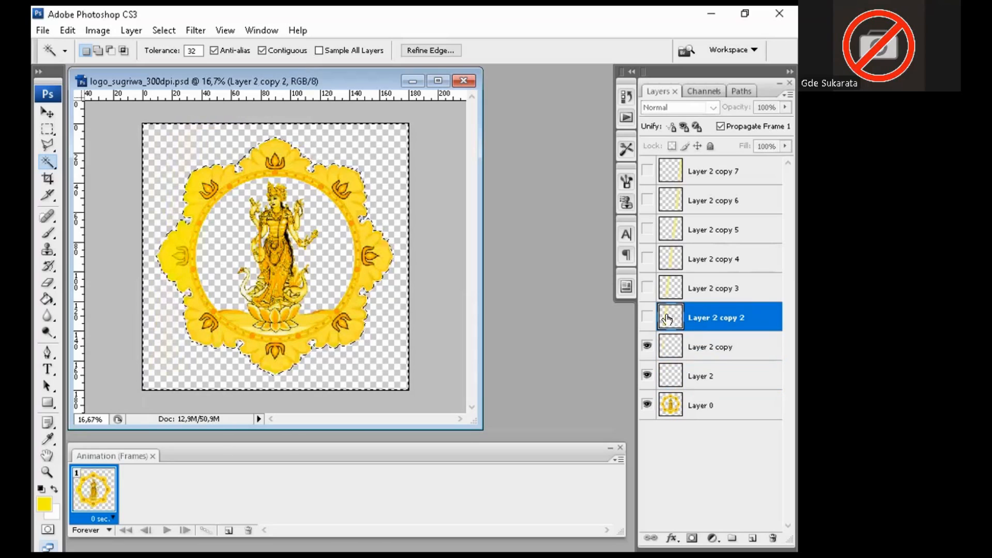
{"action": "left_click", "coordinate": [647, 317]}
{"action": "left_click", "coordinate": [681, 289]}
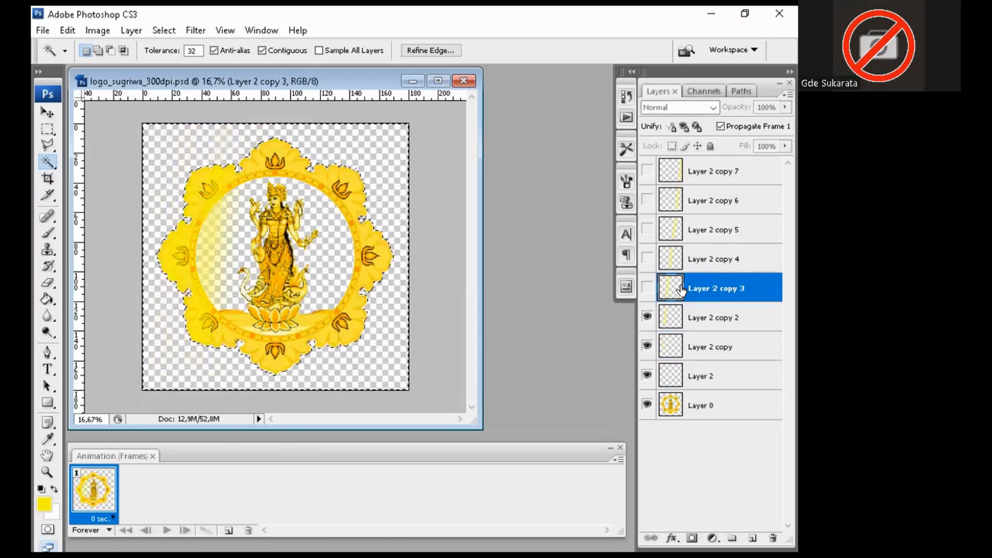
{"action": "left_click", "coordinate": [647, 289]}
{"action": "left_click", "coordinate": [696, 259]}
{"action": "left_click", "coordinate": [647, 259]}
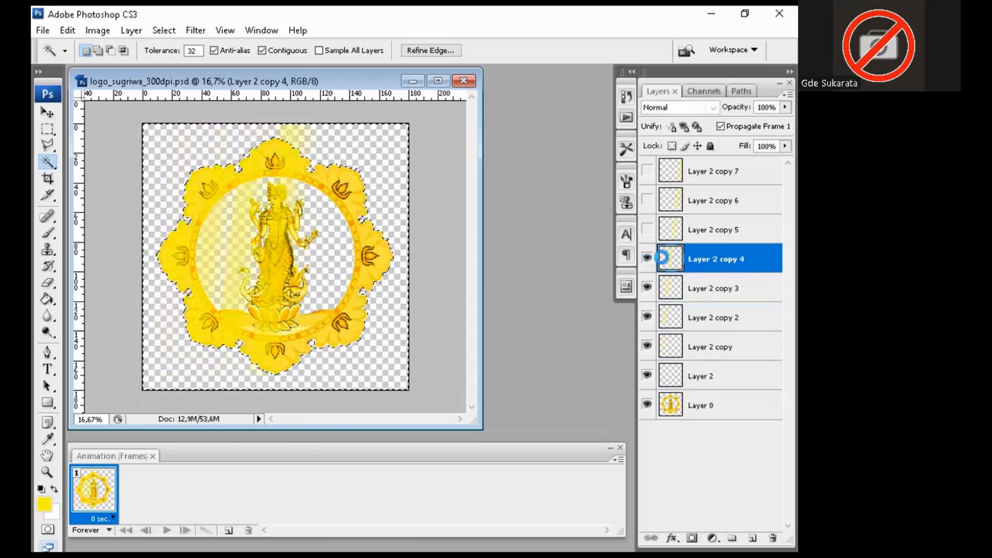
{"action": "left_click", "coordinate": [700, 229]}
{"action": "left_click", "coordinate": [647, 229]}
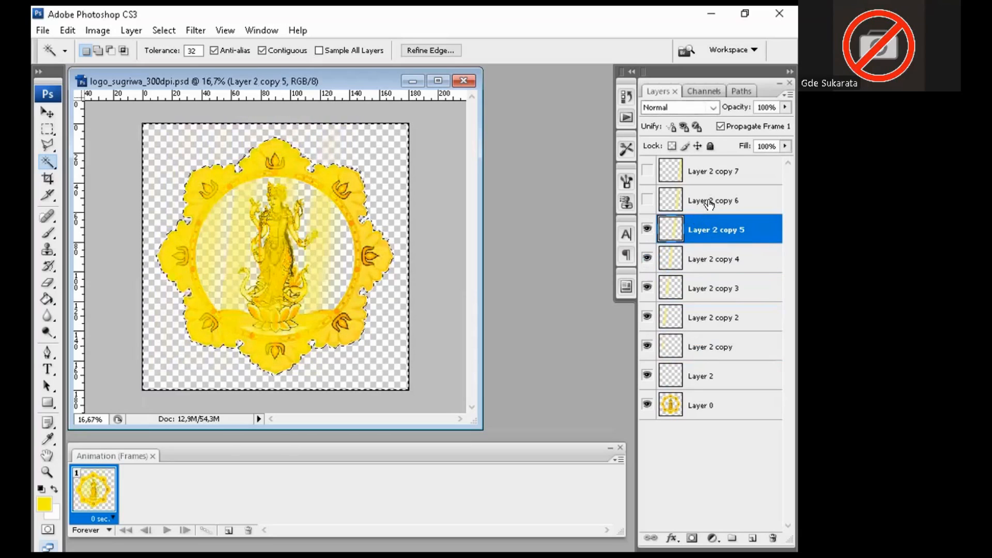
{"action": "left_click", "coordinate": [709, 202]}
{"action": "left_click", "coordinate": [647, 201]}
{"action": "left_click", "coordinate": [708, 171]}
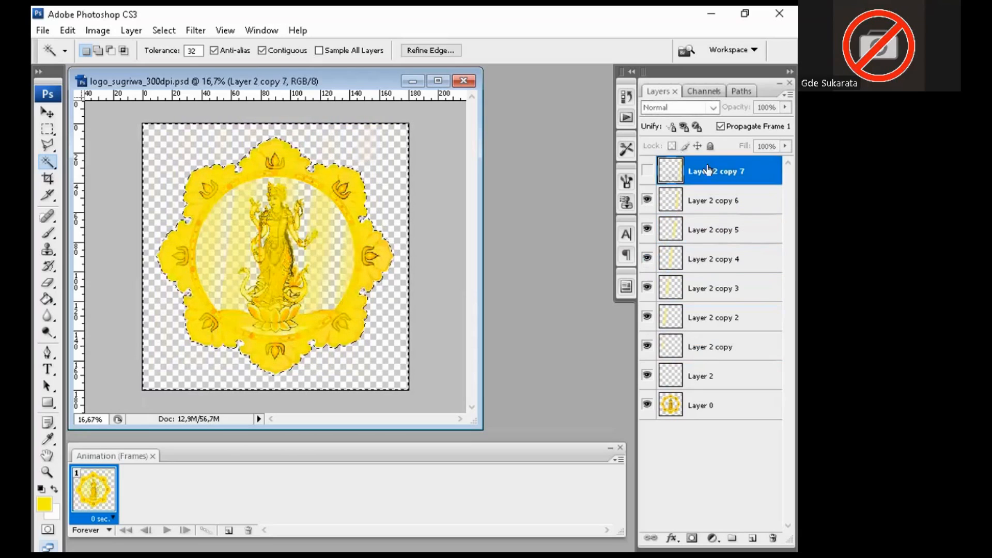
{"action": "left_click", "coordinate": [647, 171]}
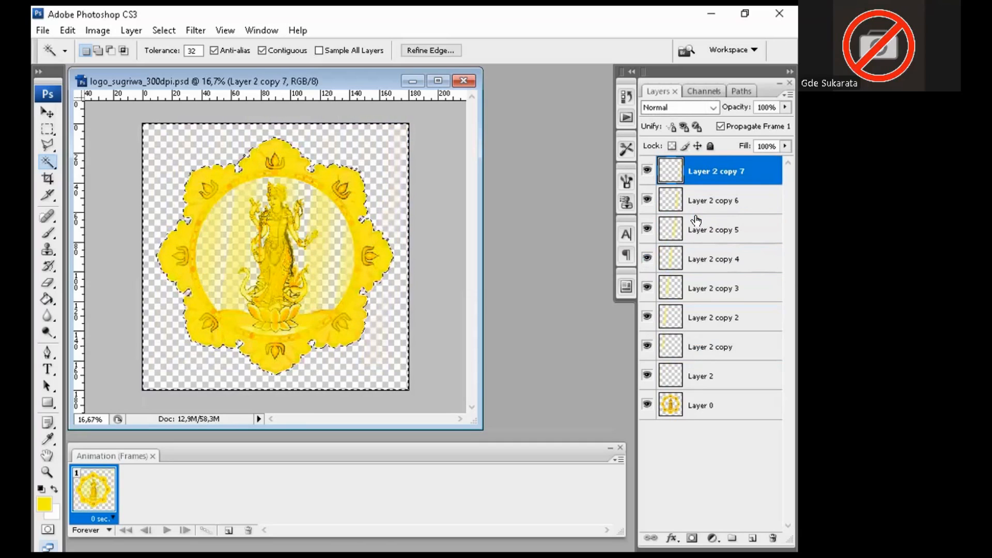
Step: Hide the eight streak layers, from Layer 2 copy 7 down to Layer 2
{"action": "left_click", "coordinate": [647, 171]}
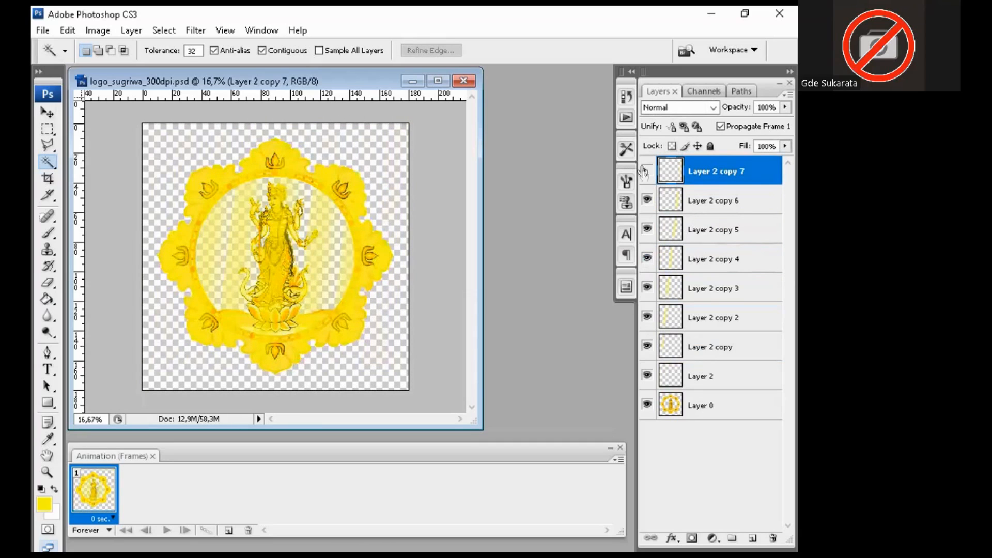
{"action": "left_click", "coordinate": [647, 201]}
{"action": "left_click", "coordinate": [647, 230]}
{"action": "left_click", "coordinate": [647, 259]}
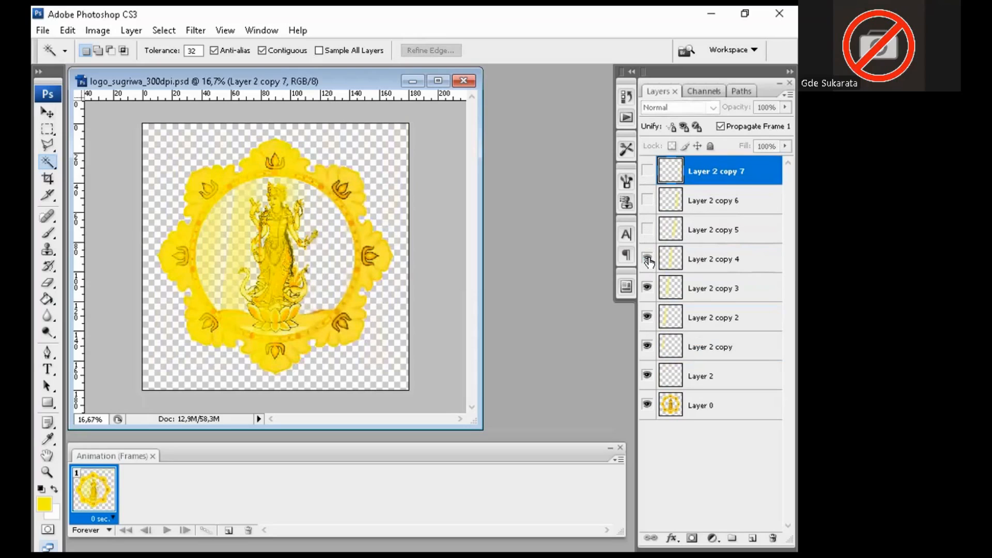
{"action": "left_click", "coordinate": [647, 289]}
{"action": "left_click", "coordinate": [648, 317]}
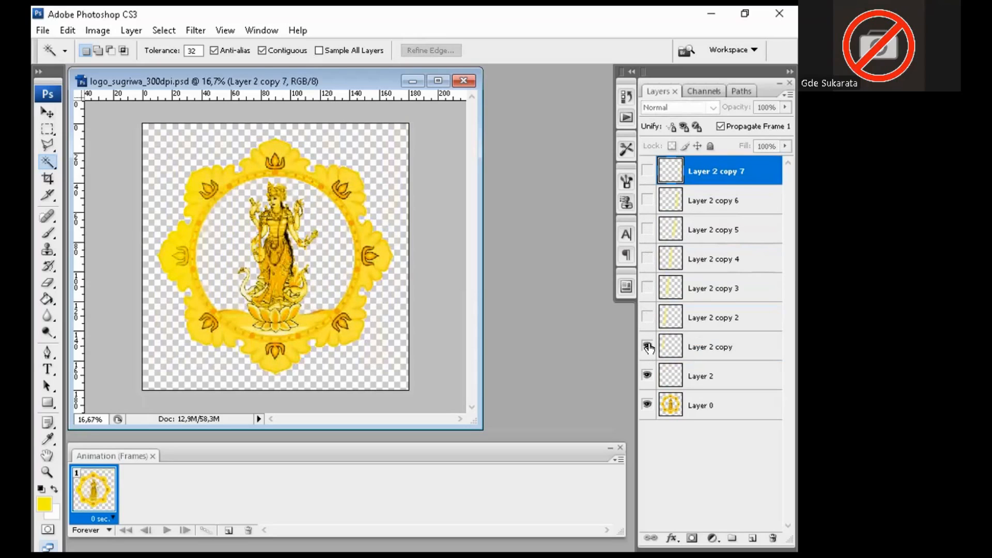
{"action": "left_click", "coordinate": [647, 347]}
{"action": "left_click", "coordinate": [647, 376]}
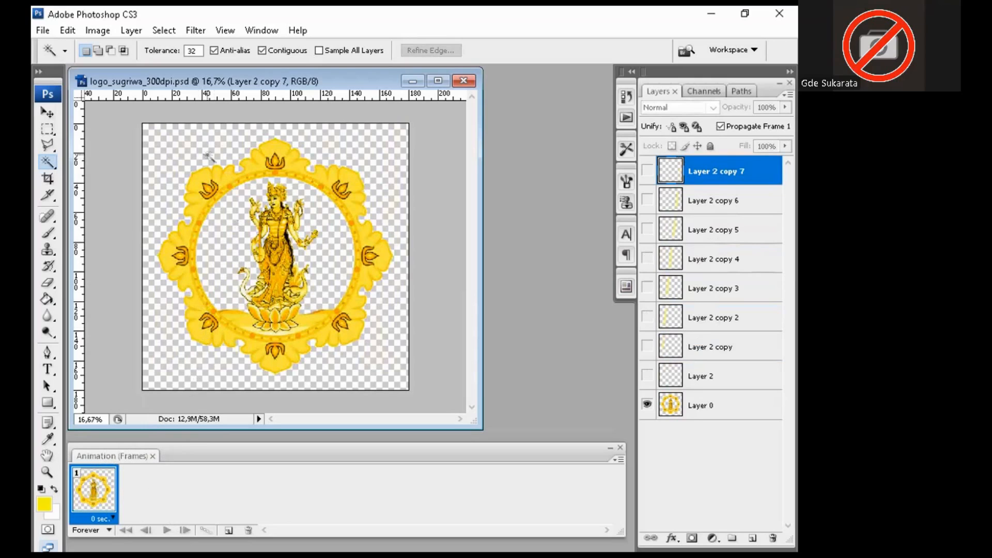
Step: Close and reopen the Animation panel from the Window menu
{"action": "left_click", "coordinate": [246, 33]}
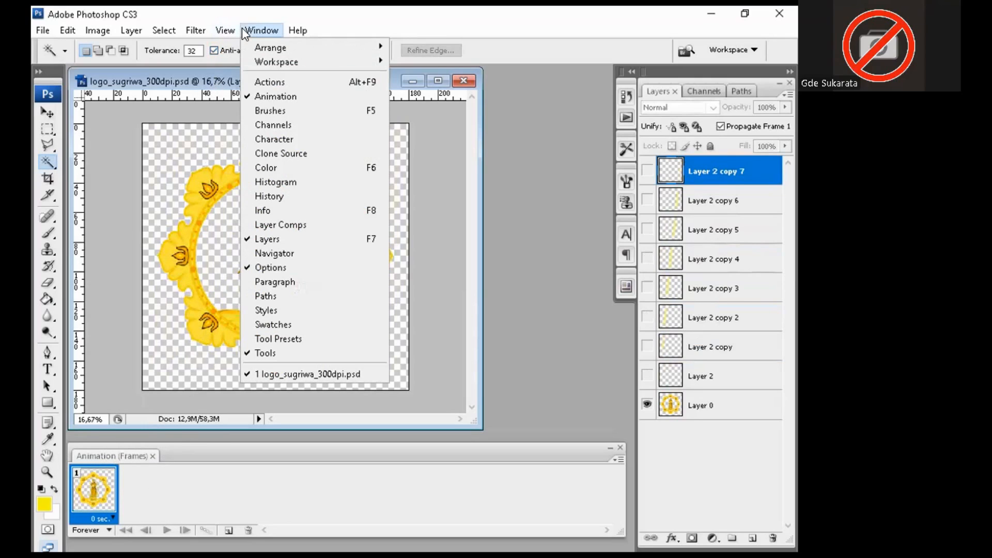
{"action": "left_click", "coordinate": [289, 97]}
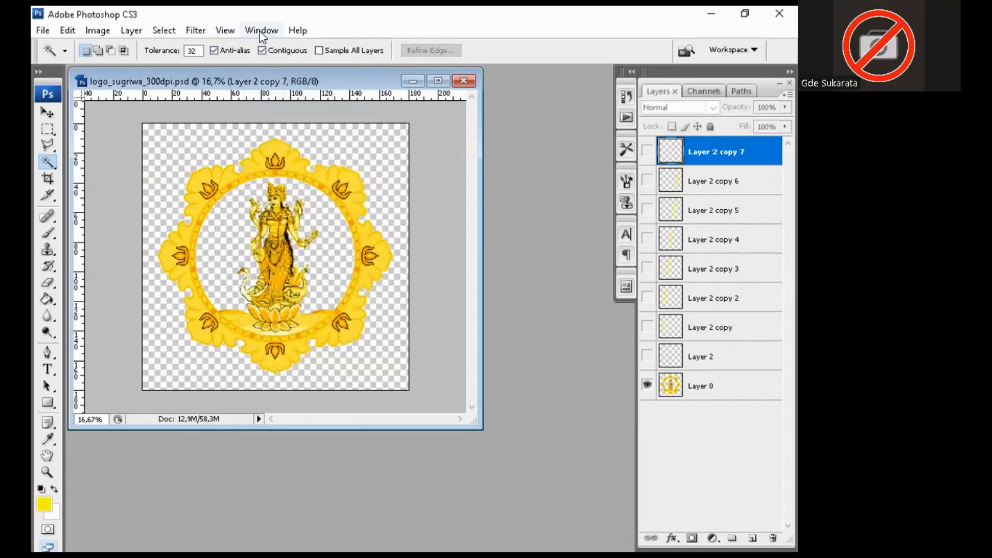
{"action": "left_click", "coordinate": [259, 30]}
{"action": "left_click", "coordinate": [289, 98]}
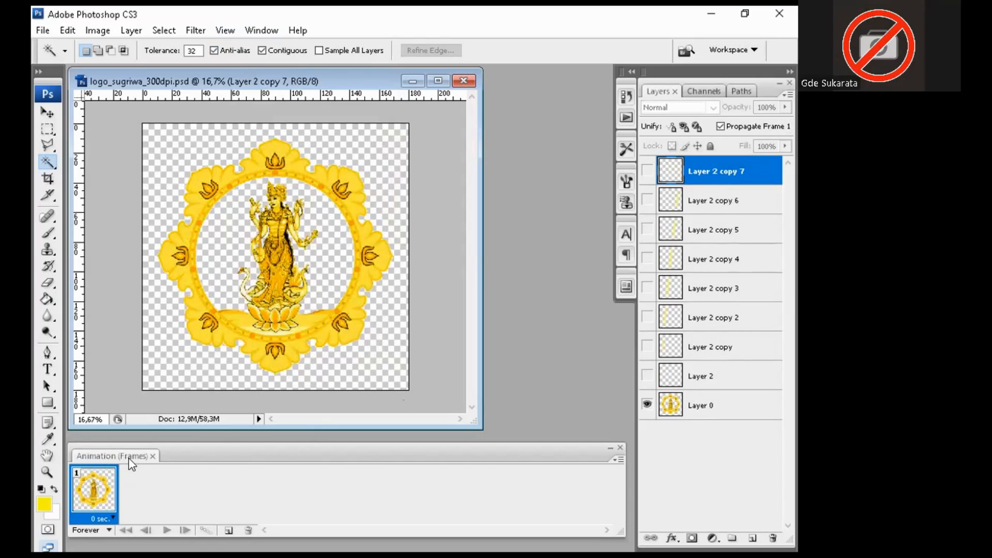
Step: Set frame 1's delay to 0.2 seconds and add frame 2 showing the Layer 2 streak
{"action": "left_click", "coordinate": [102, 520]}
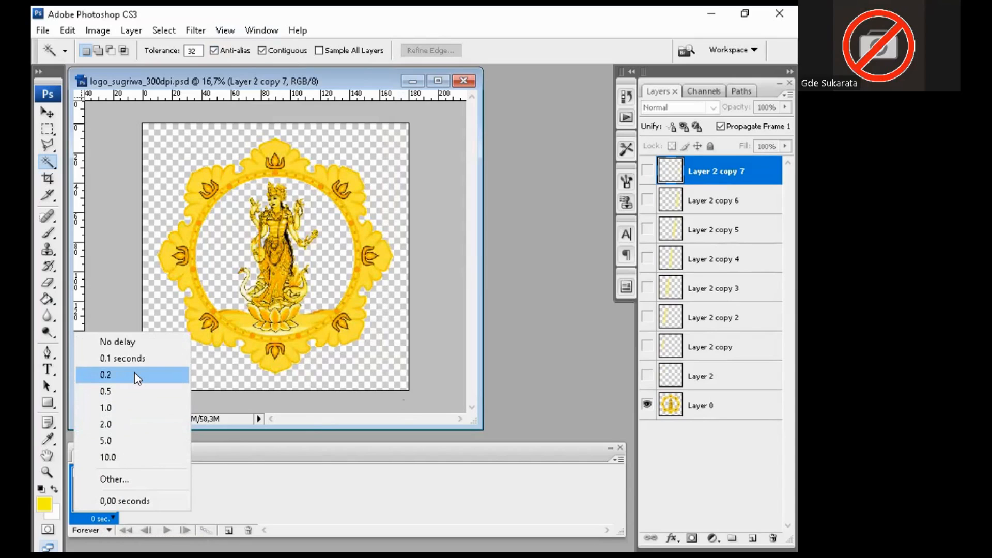
{"action": "left_click", "coordinate": [135, 376]}
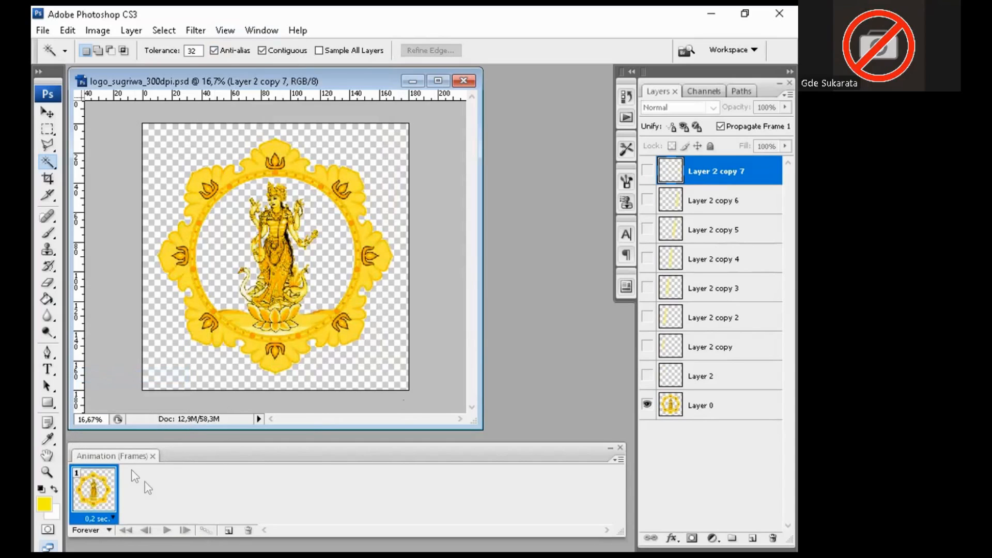
{"action": "left_click", "coordinate": [228, 530]}
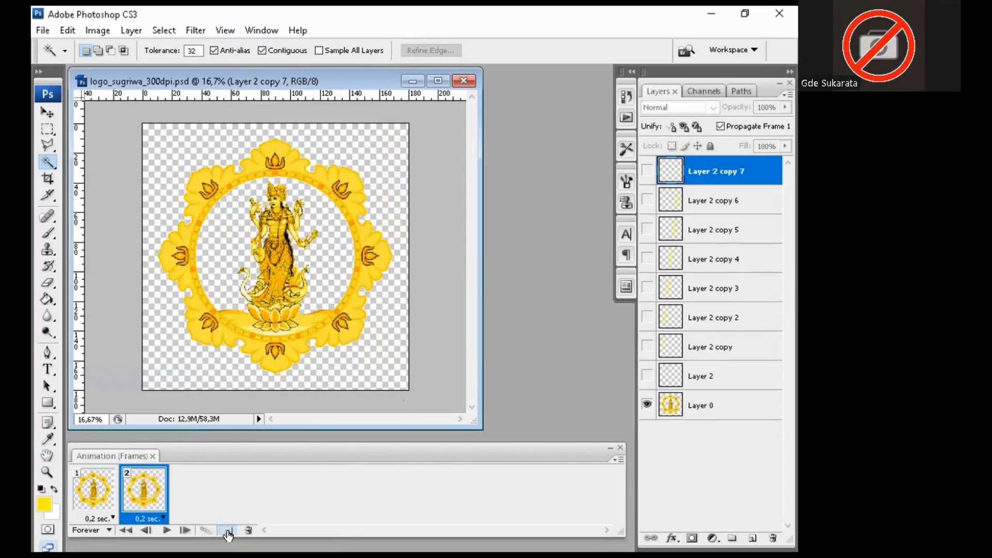
{"action": "left_click", "coordinate": [647, 375]}
Step: Add frames 3–5, moving the streak through Layer 2 copy, copy 2 and copy 3
{"action": "left_click", "coordinate": [229, 533]}
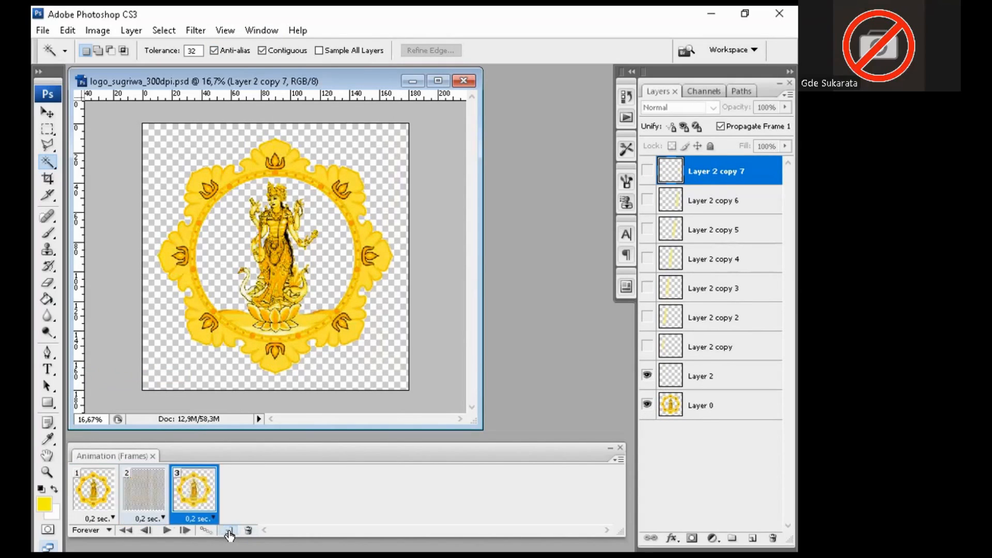
{"action": "left_click", "coordinate": [647, 347]}
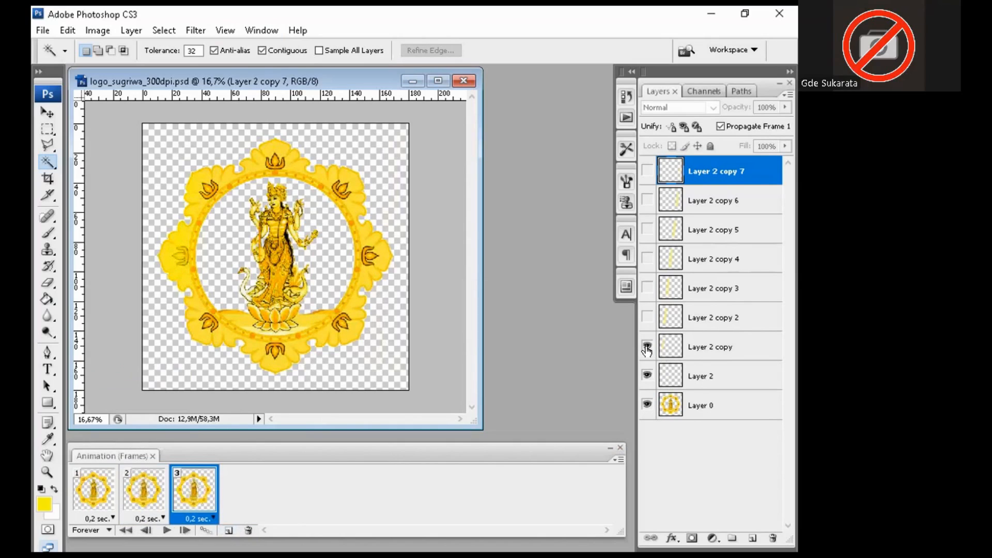
{"action": "left_click", "coordinate": [647, 376]}
{"action": "left_click", "coordinate": [229, 531]}
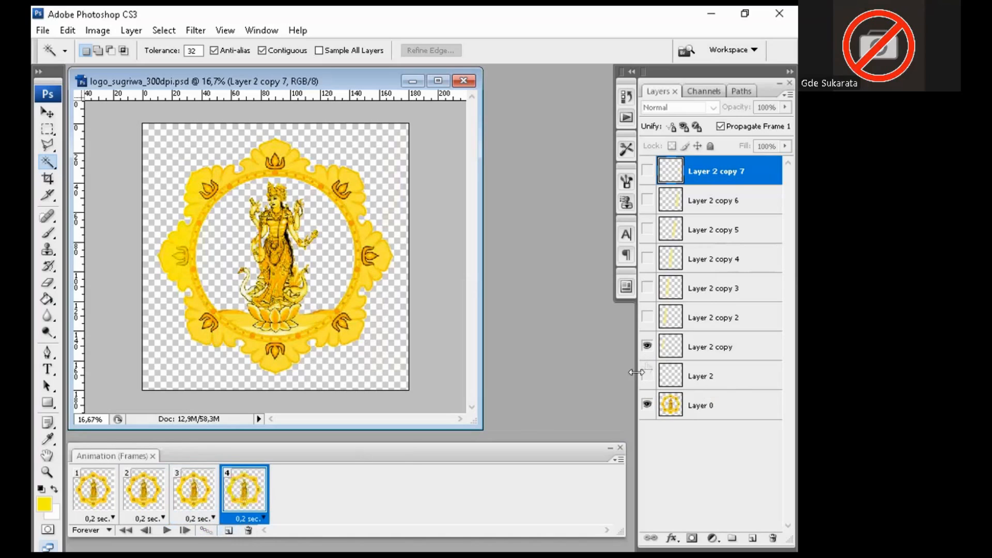
{"action": "left_click", "coordinate": [647, 317]}
{"action": "left_click", "coordinate": [648, 347]}
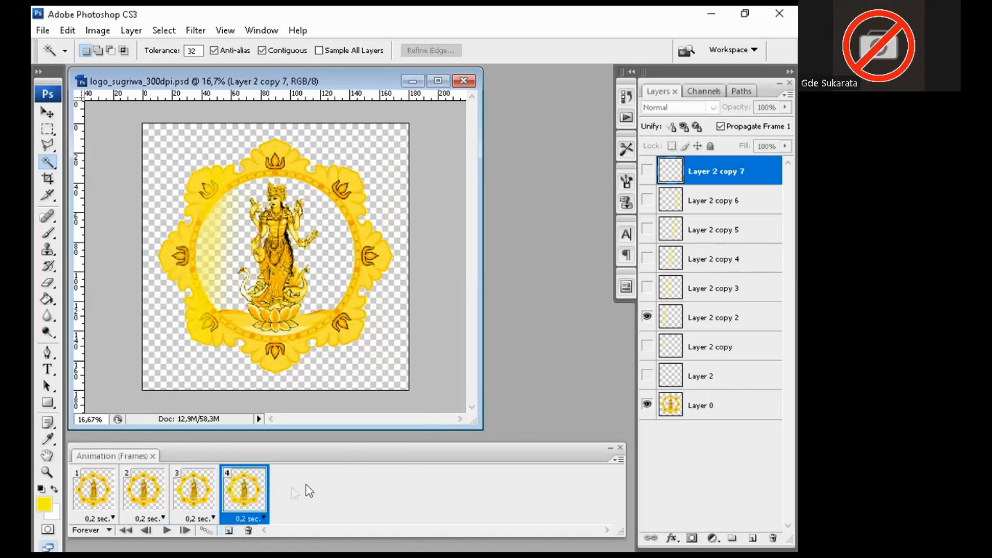
{"action": "left_click", "coordinate": [229, 531]}
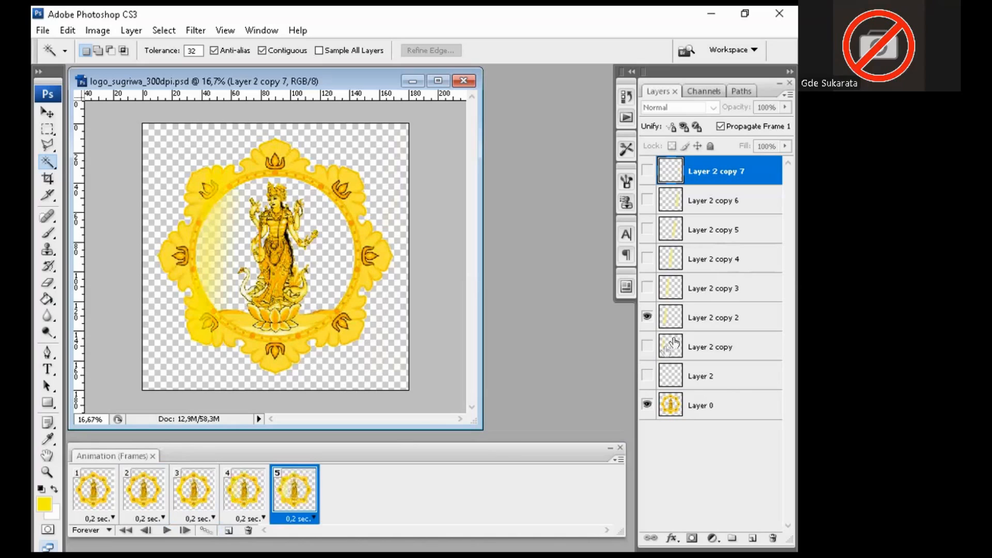
{"action": "left_click", "coordinate": [646, 287]}
{"action": "left_click", "coordinate": [647, 317]}
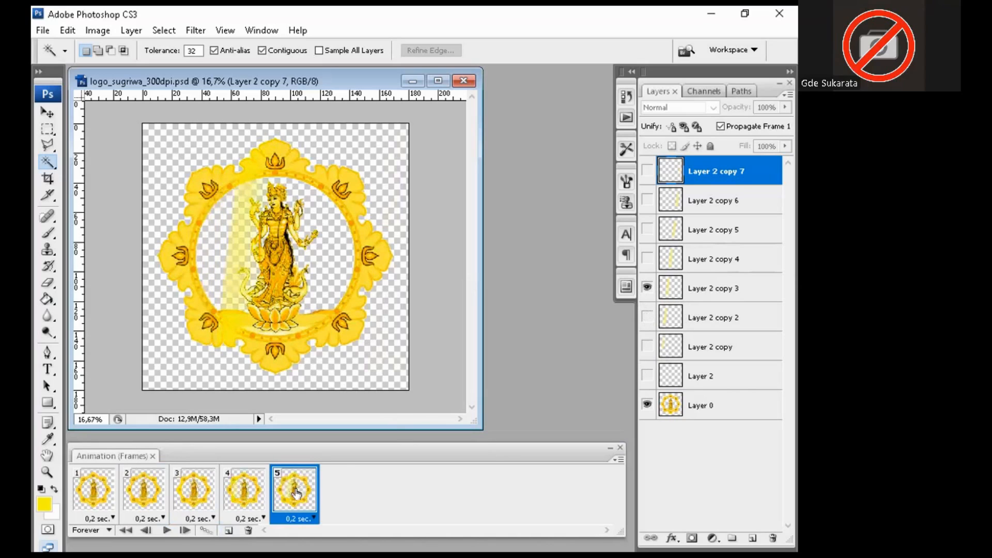
Step: Add frames 6–8, moving the streak through Layer 2 copy 4, copy 5 and copy 6
{"action": "left_click", "coordinate": [228, 531]}
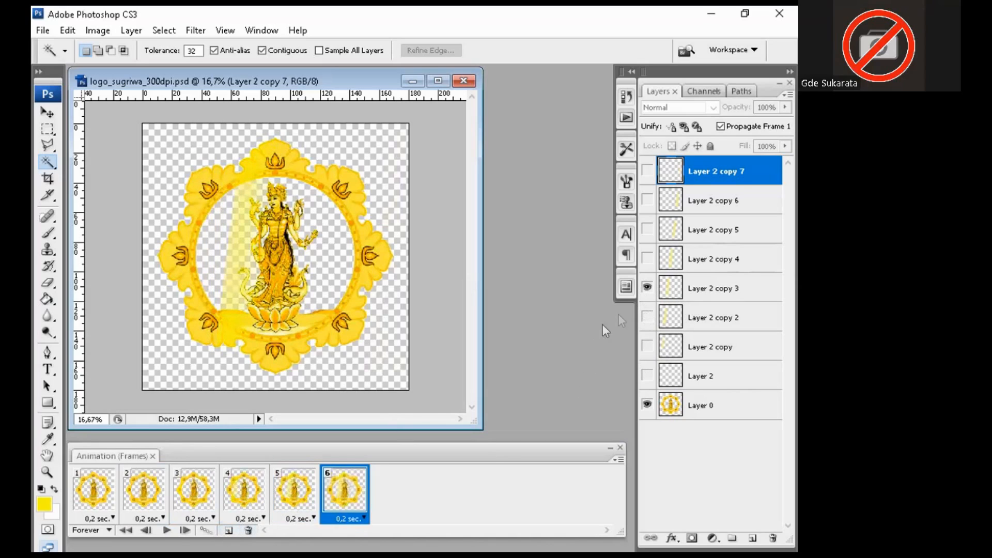
{"action": "left_click", "coordinate": [646, 257]}
{"action": "left_click", "coordinate": [648, 286]}
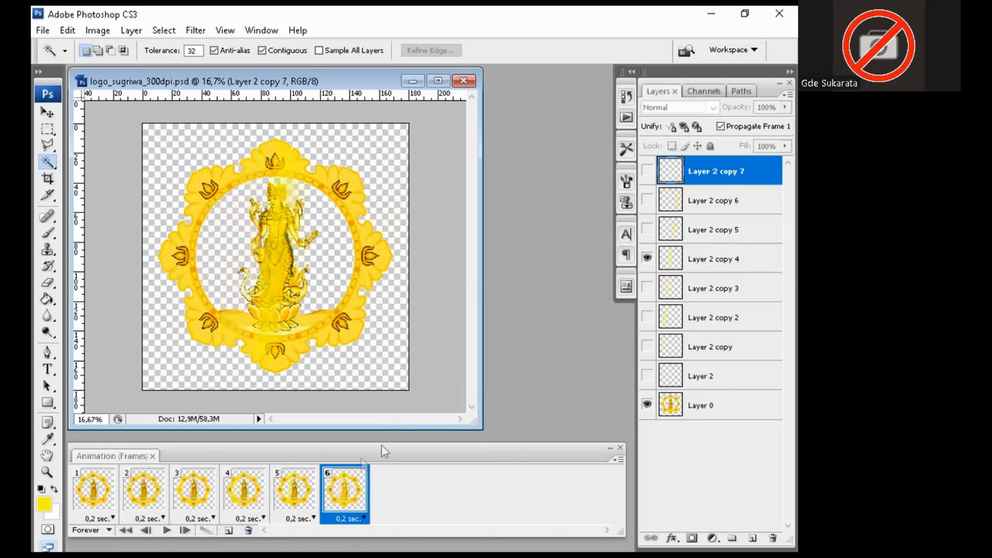
{"action": "left_click", "coordinate": [229, 531]}
{"action": "left_click", "coordinate": [647, 229]}
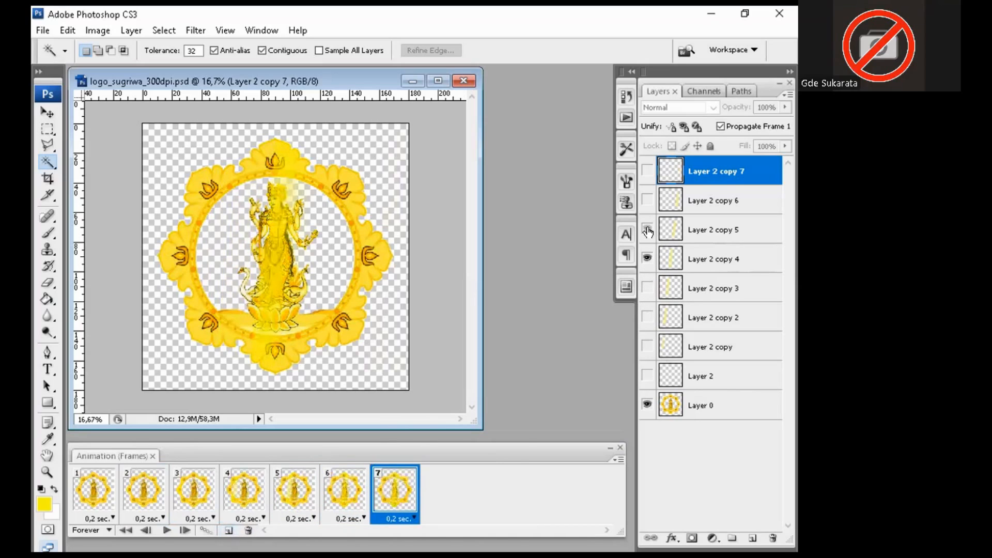
{"action": "left_click", "coordinate": [647, 258]}
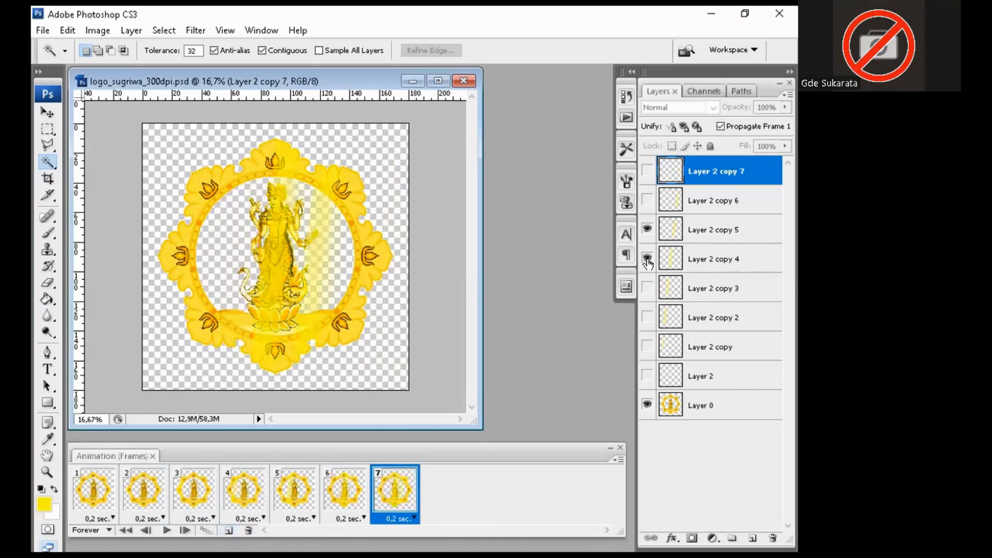
{"action": "left_click", "coordinate": [226, 531]}
{"action": "left_click", "coordinate": [647, 200]}
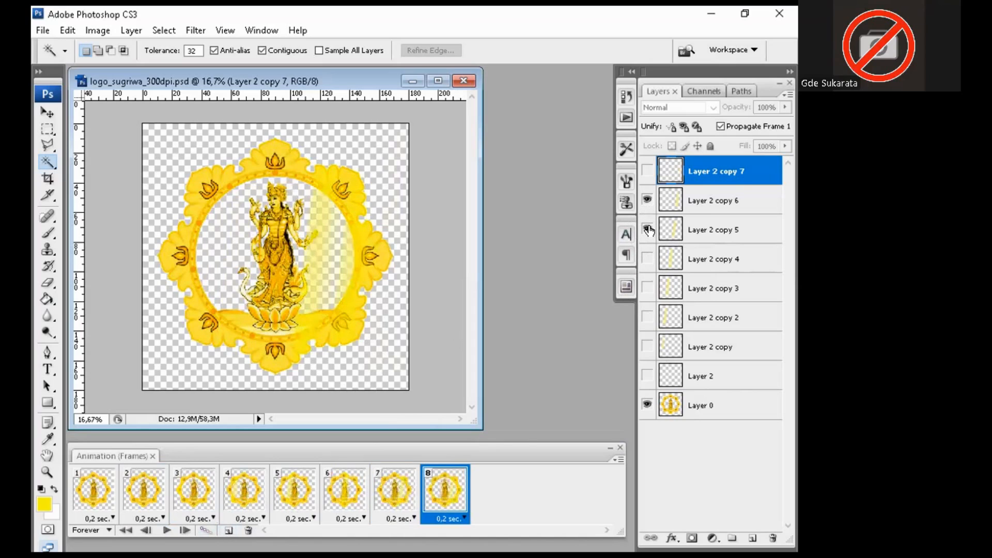
{"action": "left_click", "coordinate": [647, 229]}
Step: Add frame 9 showing Layer 2 copy 7, then frame 10 with every streak hidden
{"action": "left_click", "coordinate": [231, 532]}
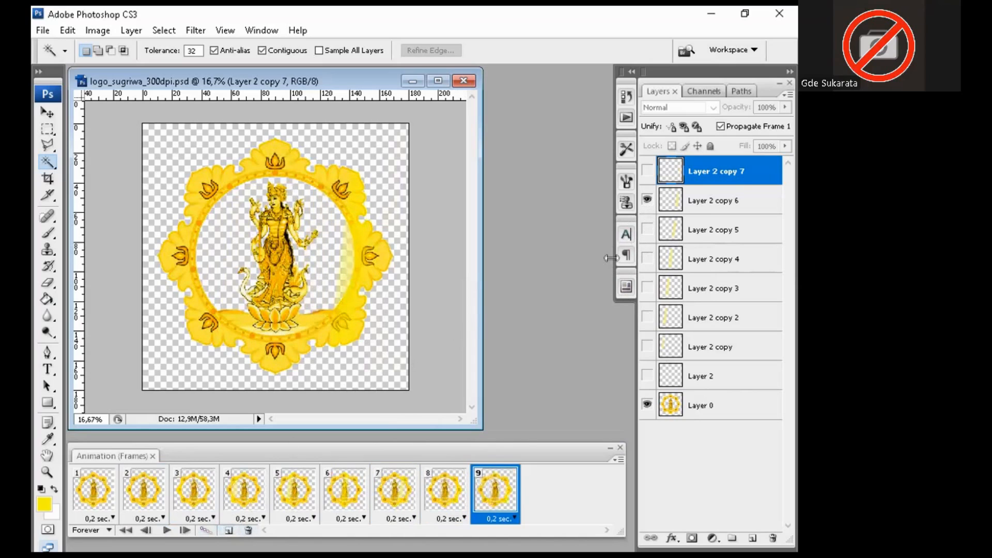
{"action": "left_click", "coordinate": [647, 171]}
{"action": "left_click", "coordinate": [647, 201]}
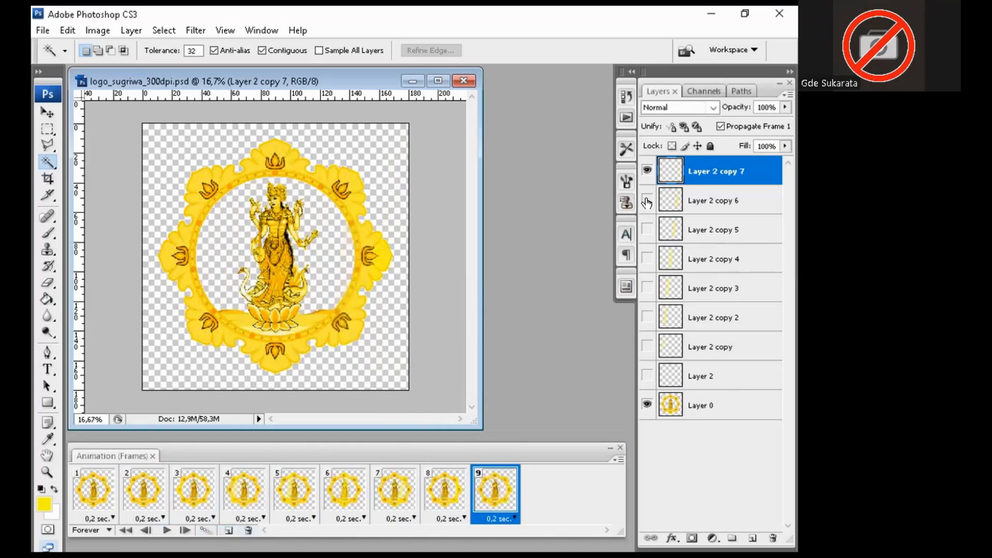
{"action": "left_click", "coordinate": [231, 532]}
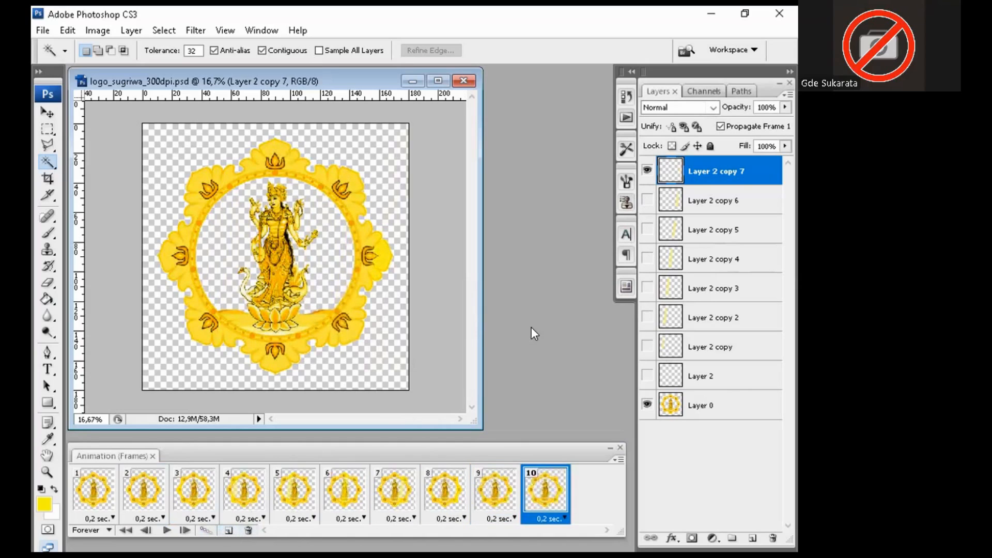
{"action": "left_click", "coordinate": [647, 171]}
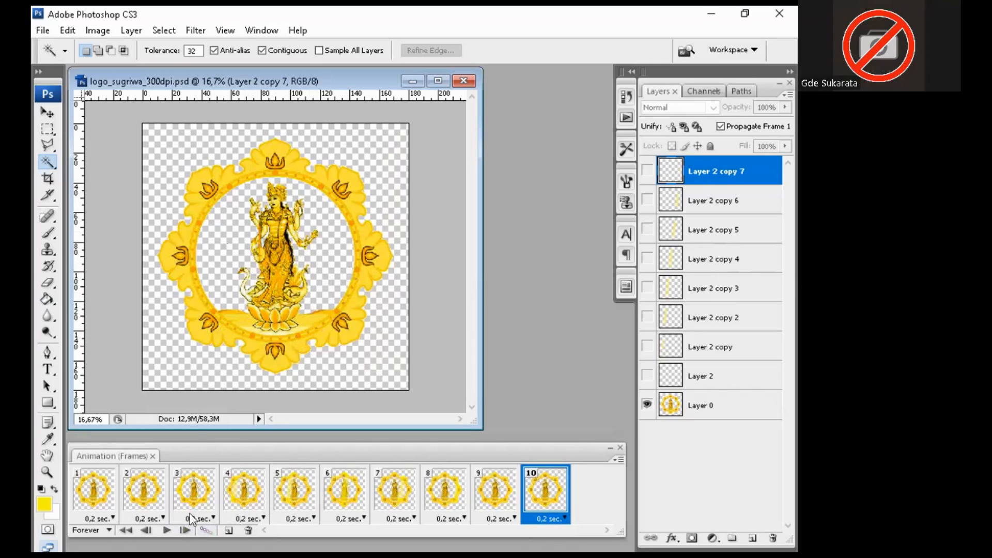
Step: Play and stop the ten-frame light sweep, then duplicate plain-logo frame 10 as frame 11
{"action": "left_click", "coordinate": [165, 532]}
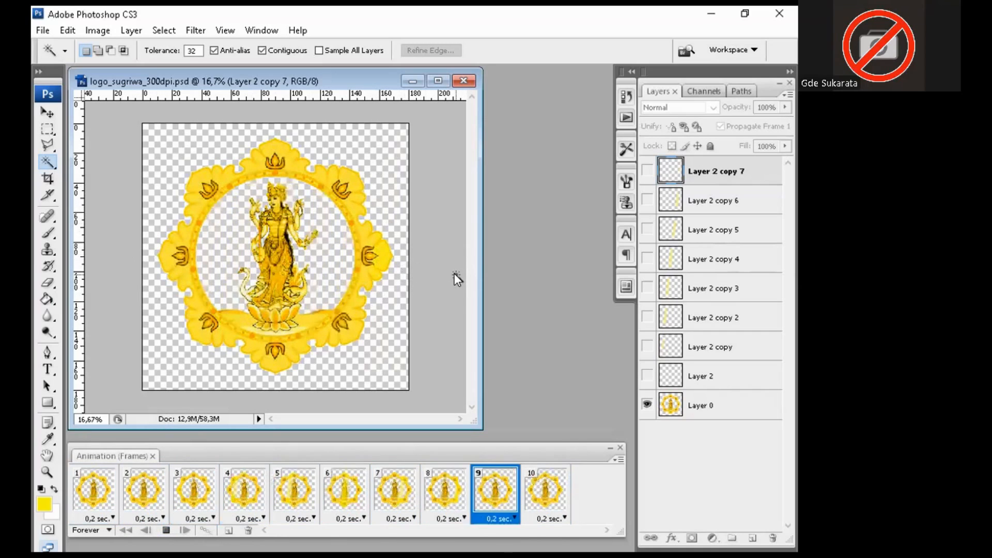
{"action": "left_click", "coordinate": [166, 530]}
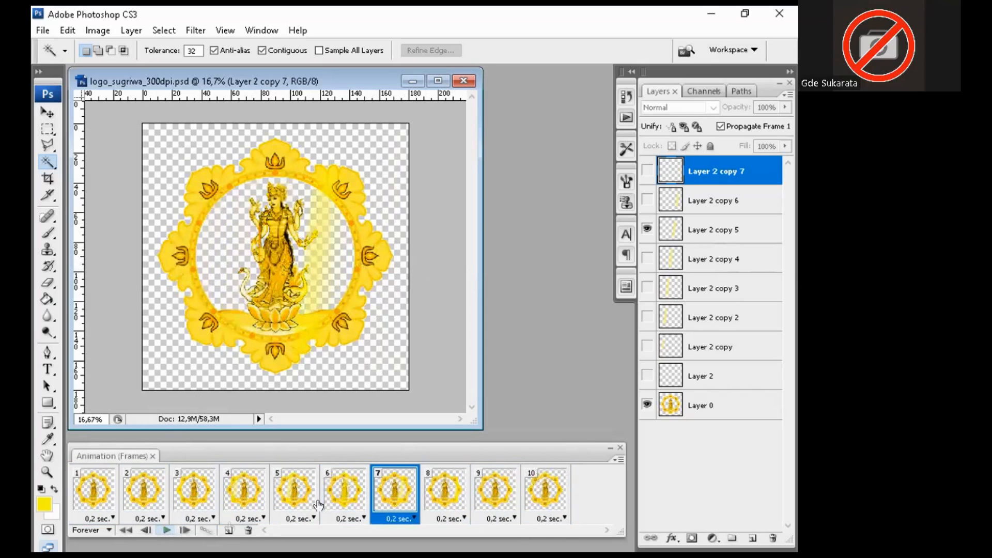
{"action": "left_click", "coordinate": [541, 491]}
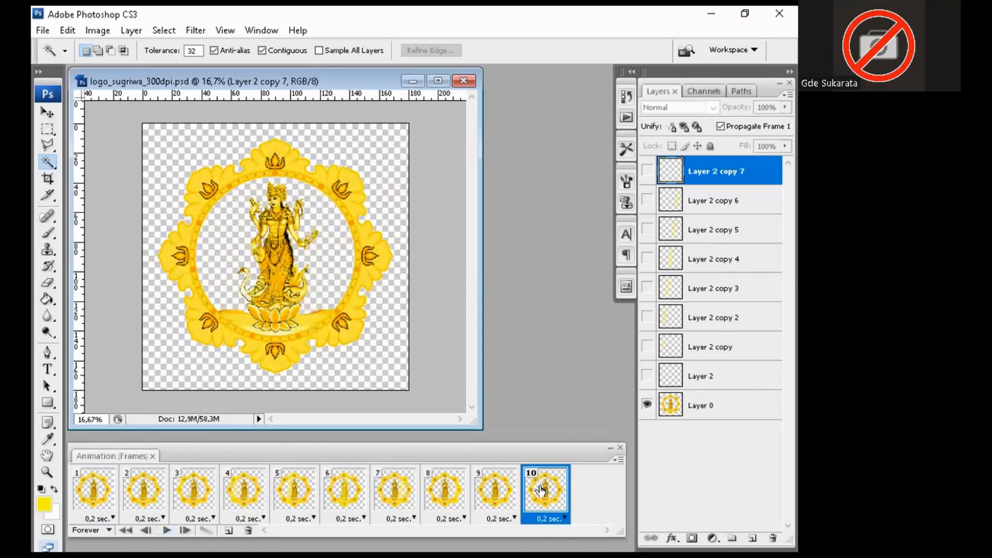
{"action": "left_click", "coordinate": [227, 532]}
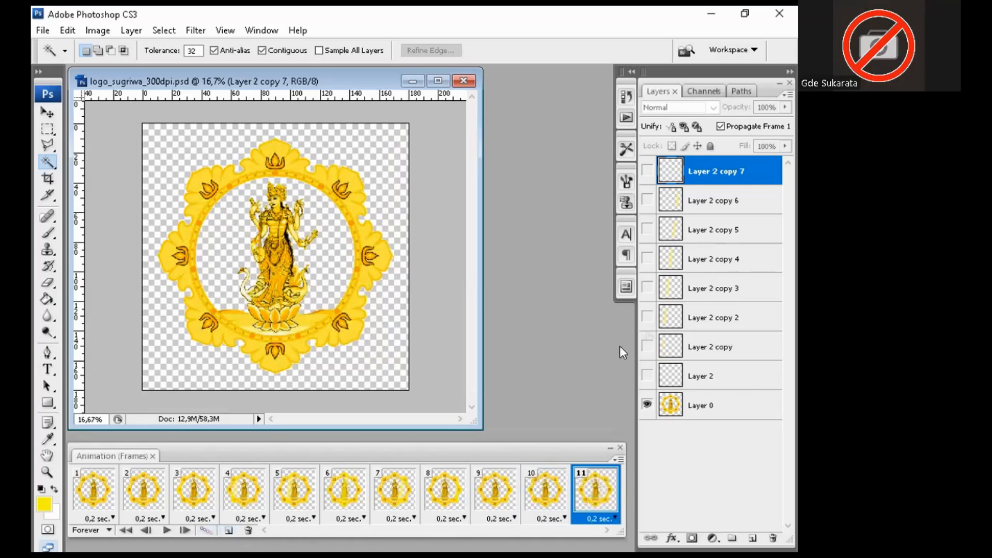
Step: Show Layer 2 copy 7 in frame 11, then add frames 12–13 showing copy 6 and copy 5
{"action": "left_click", "coordinate": [647, 172]}
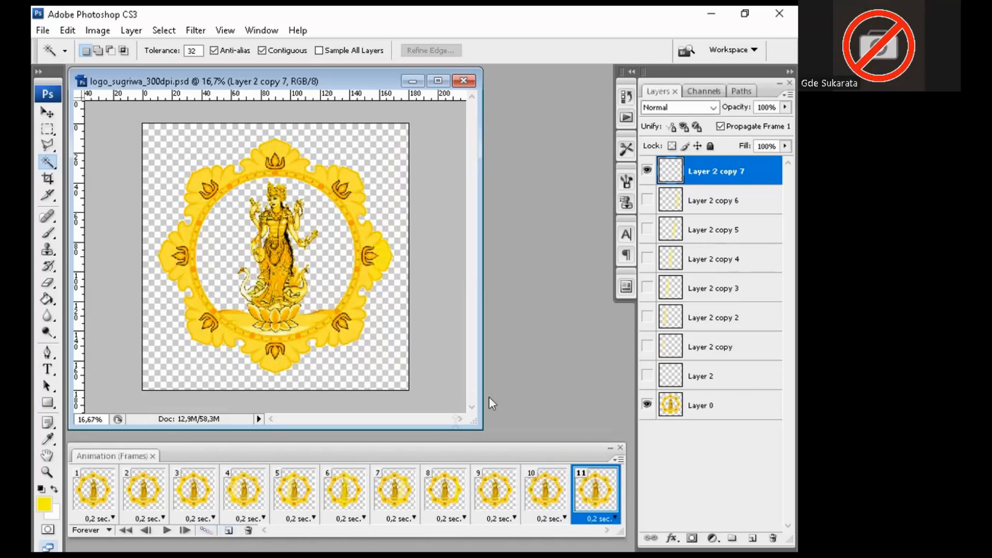
{"action": "left_click", "coordinate": [228, 532]}
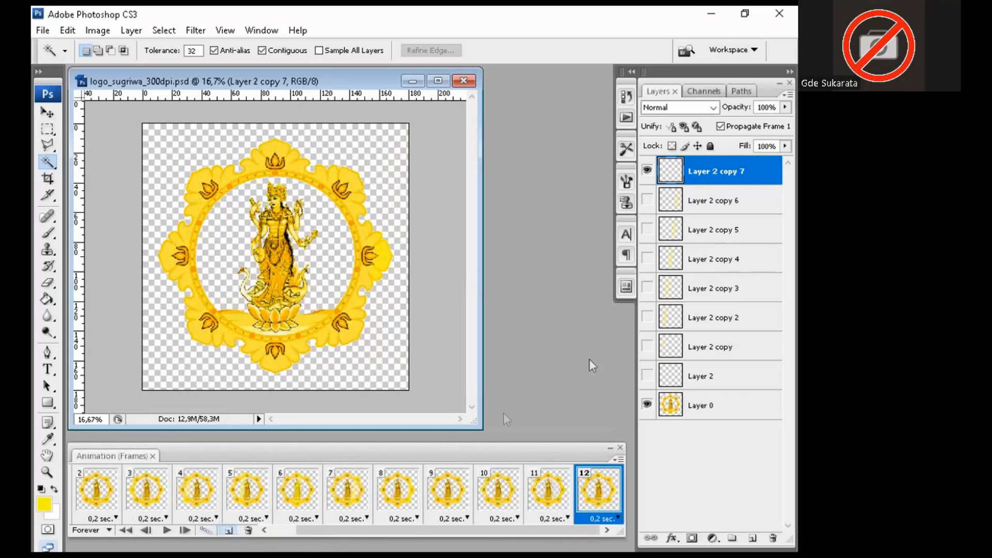
{"action": "left_click", "coordinate": [647, 200]}
{"action": "left_click", "coordinate": [647, 171]}
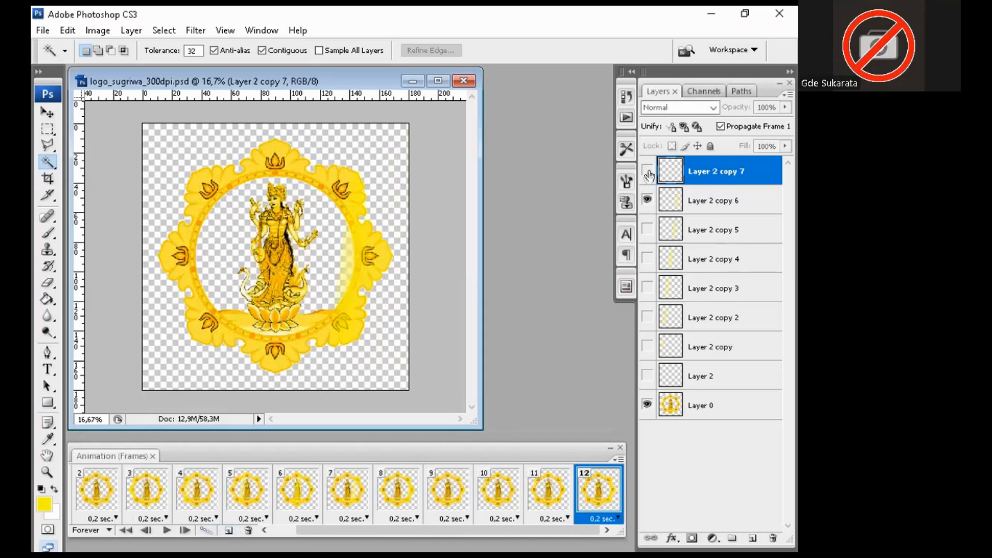
{"action": "left_click", "coordinate": [228, 531]}
{"action": "left_click", "coordinate": [647, 229]}
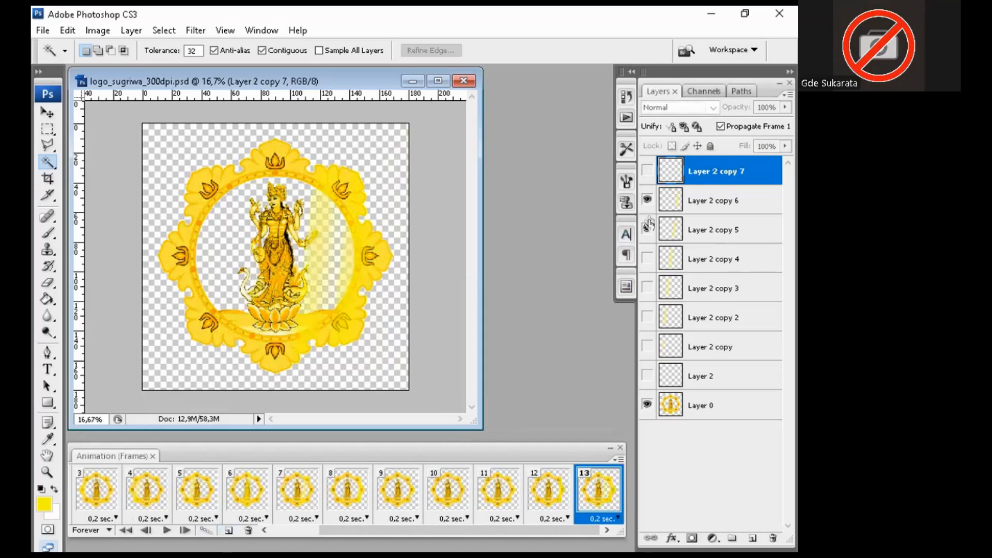
{"action": "left_click", "coordinate": [647, 201]}
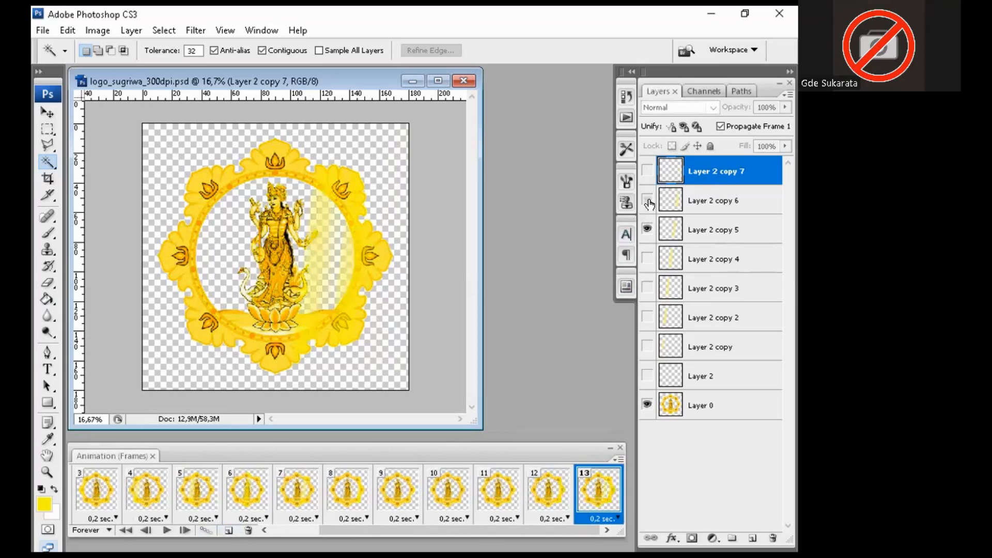
Step: Add frames 14–16, stepping the streak back through Layer 2 copy 4, copy 3 and copy 2
{"action": "left_click", "coordinate": [228, 531]}
{"action": "left_click", "coordinate": [647, 259]}
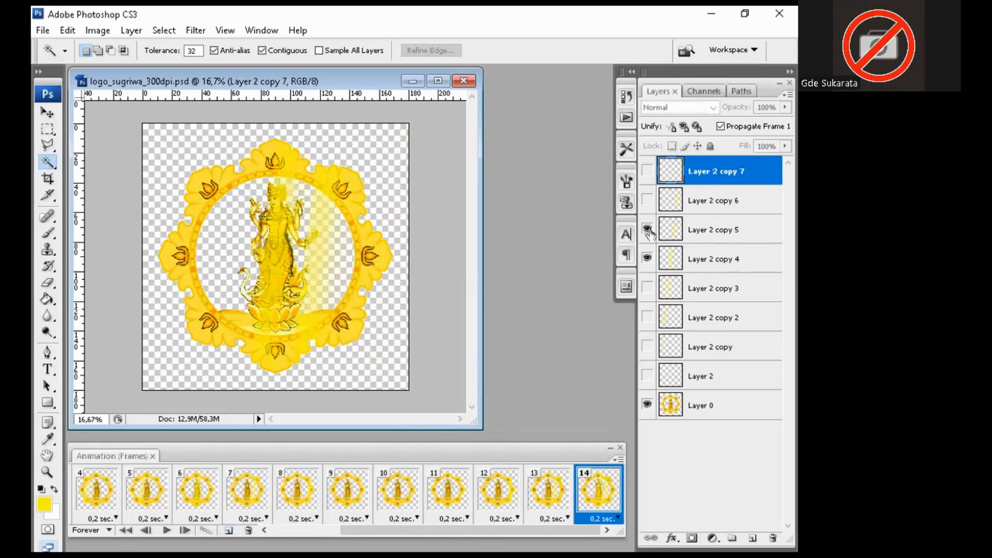
{"action": "left_click", "coordinate": [647, 229]}
{"action": "left_click", "coordinate": [228, 531]}
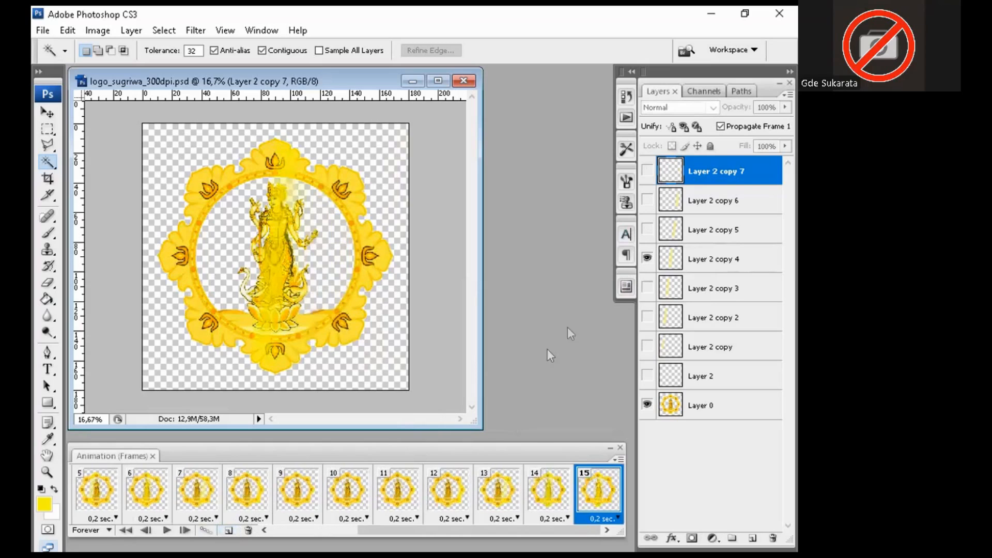
{"action": "left_click", "coordinate": [647, 288]}
{"action": "left_click", "coordinate": [647, 259]}
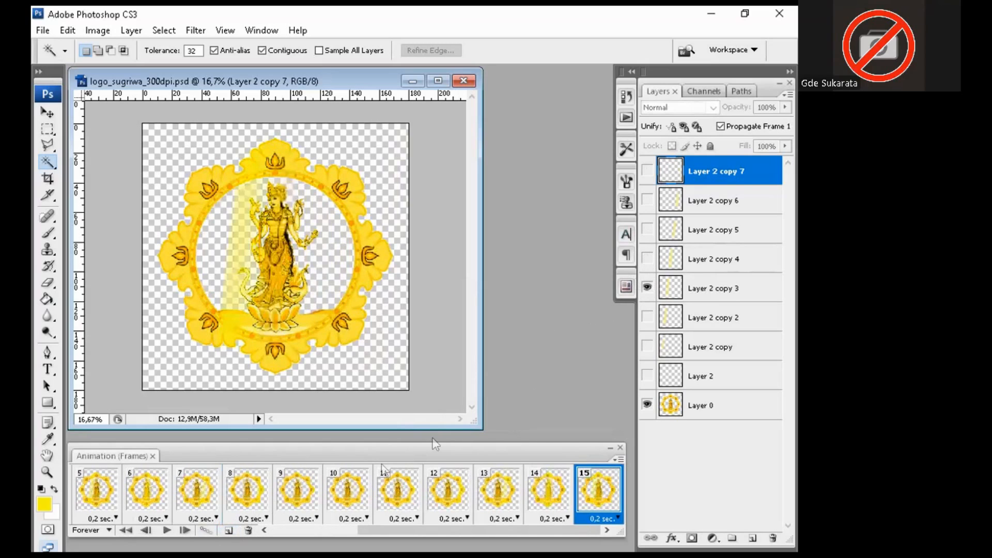
{"action": "left_click", "coordinate": [229, 531]}
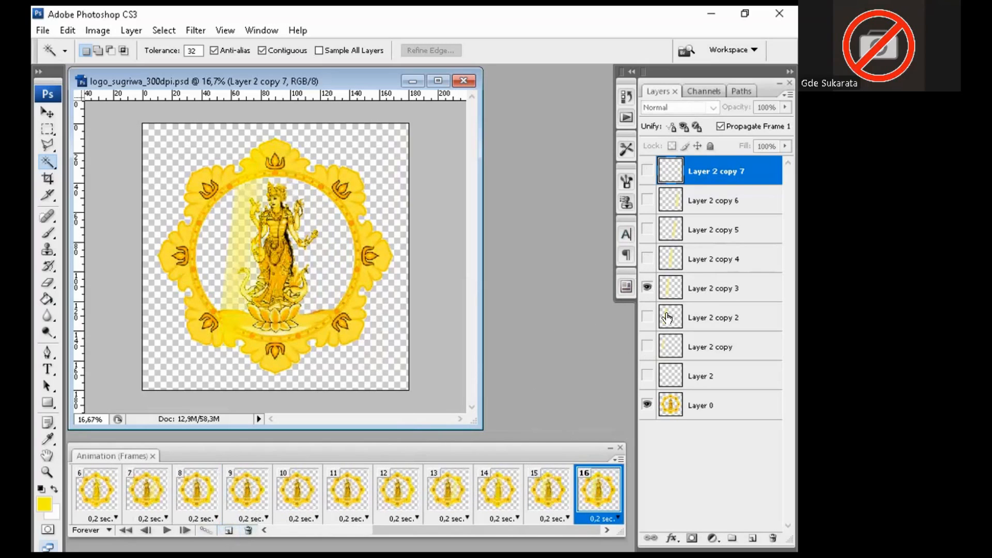
{"action": "left_click", "coordinate": [646, 317]}
{"action": "left_click", "coordinate": [646, 288]}
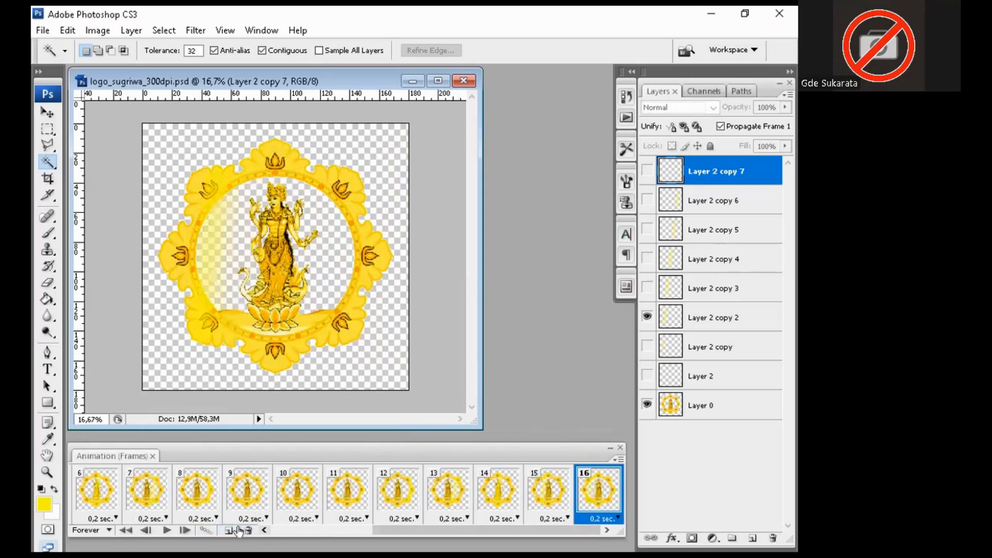
Step: Add frames 17–18 showing Layer 2 copy and Layer 2, then add final frame 19
{"action": "left_click", "coordinate": [229, 531]}
{"action": "left_click", "coordinate": [647, 347]}
{"action": "left_click", "coordinate": [646, 317]}
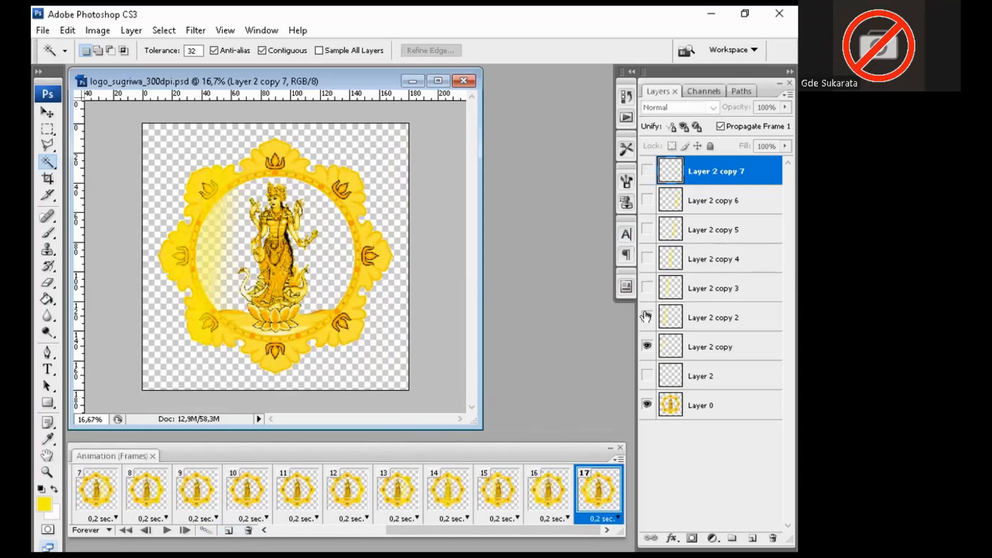
{"action": "left_click", "coordinate": [229, 531]}
{"action": "left_click", "coordinate": [647, 376]}
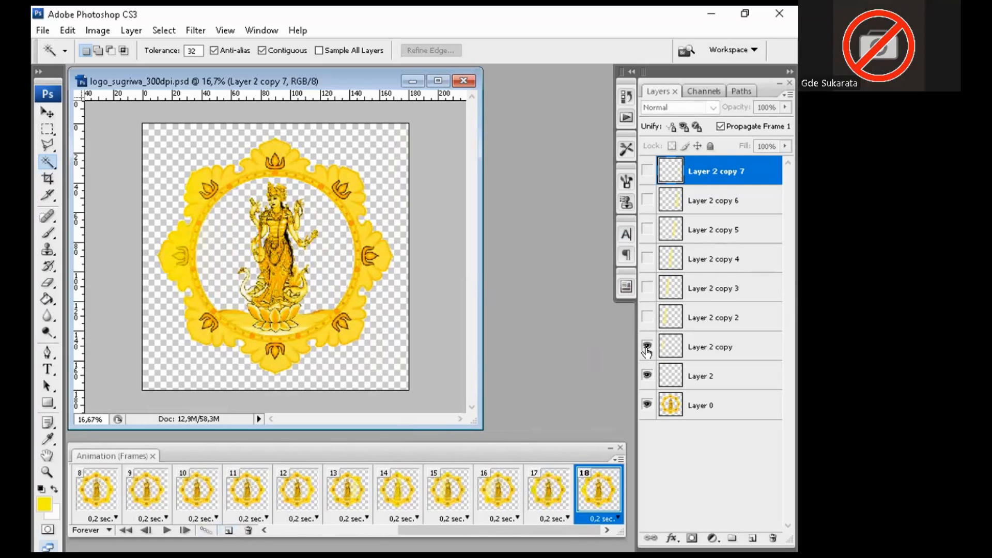
{"action": "left_click", "coordinate": [647, 347]}
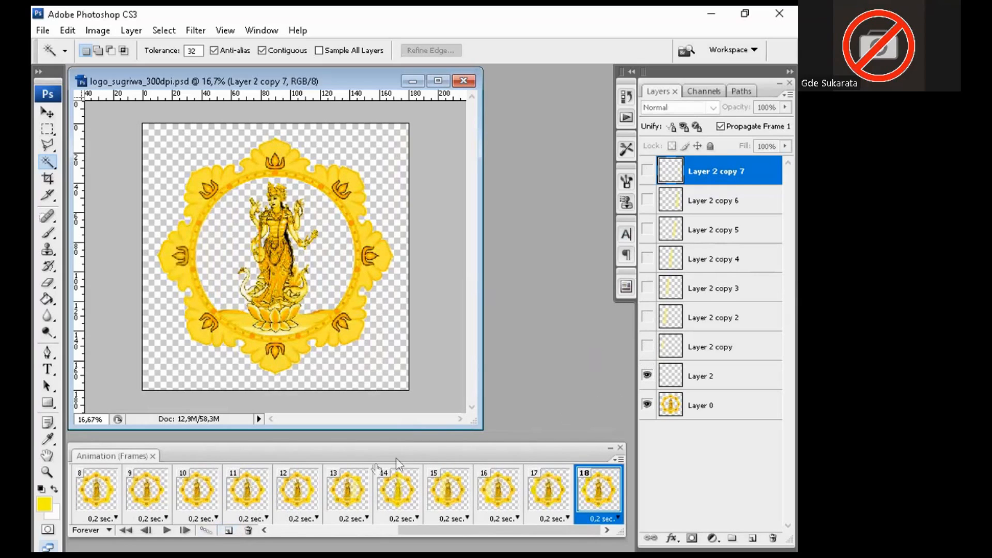
{"action": "left_click", "coordinate": [228, 531]}
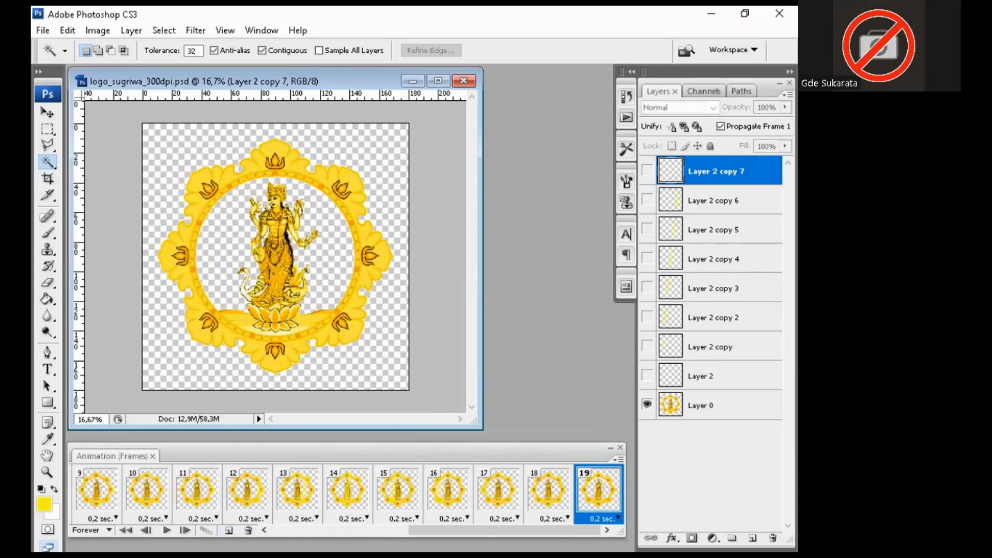
{"action": "left_click", "coordinate": [166, 530]}
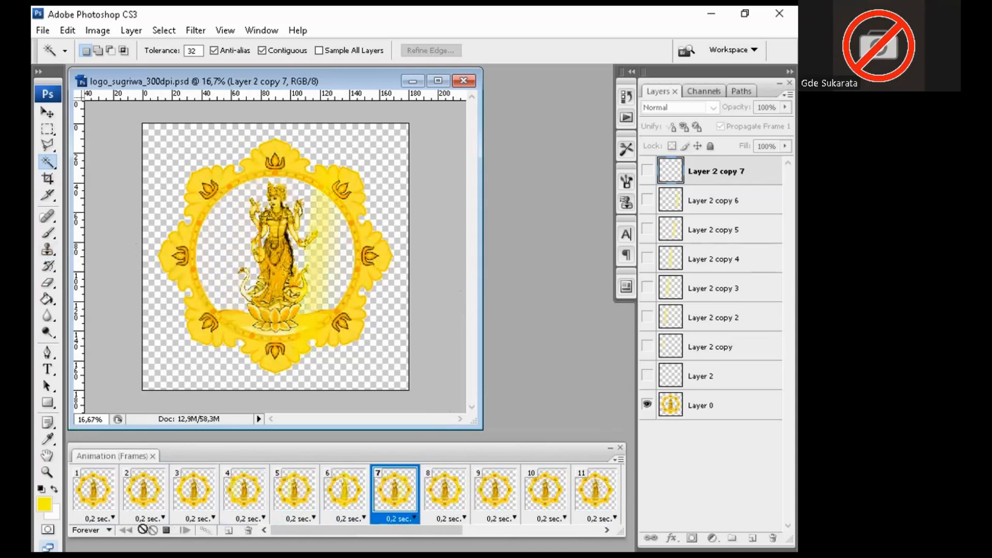
{"action": "left_click", "coordinate": [166, 529]}
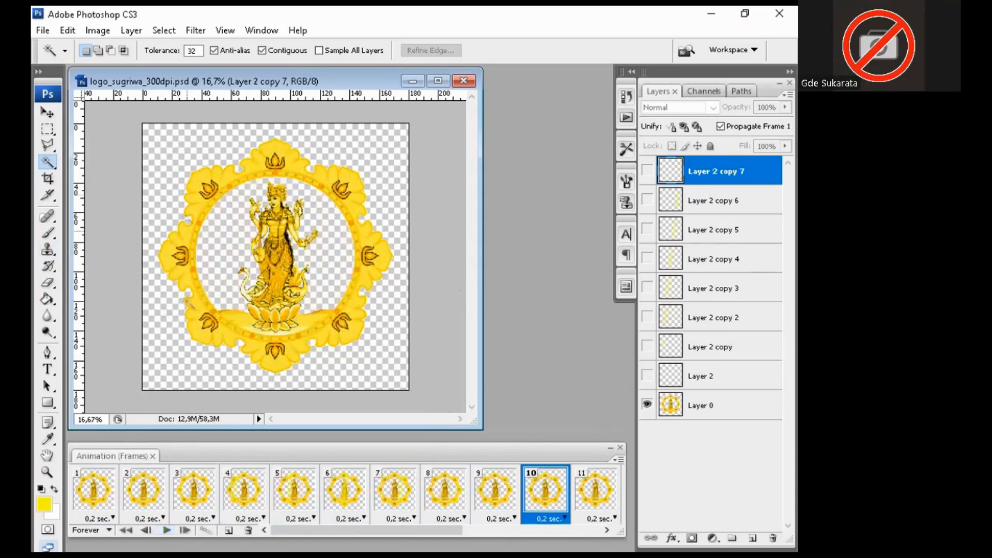
{"action": "left_click", "coordinate": [36, 30]}
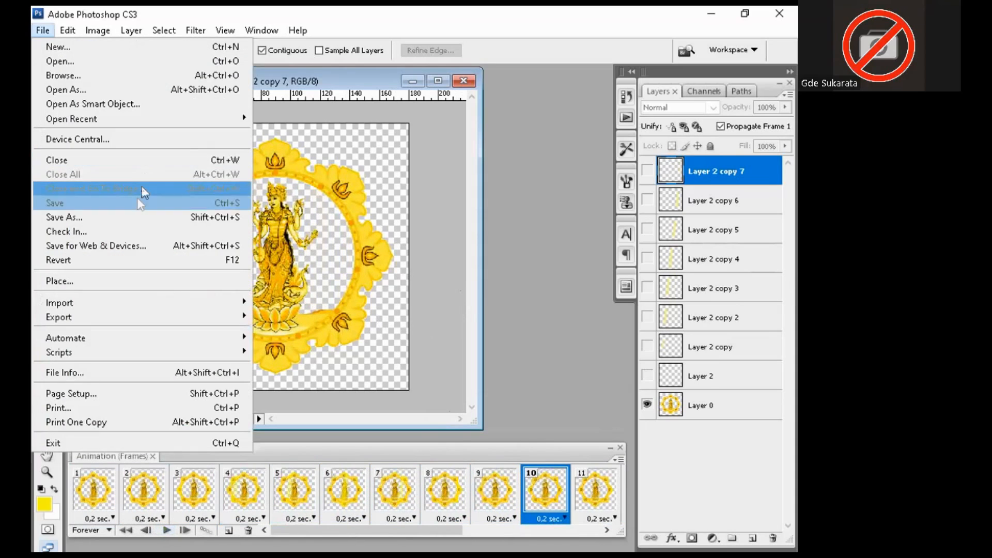
Step: Save the document as logo_sugriwa_300dpi_animasi.psd, accepting the Photoshop format options
{"action": "left_click", "coordinate": [132, 217]}
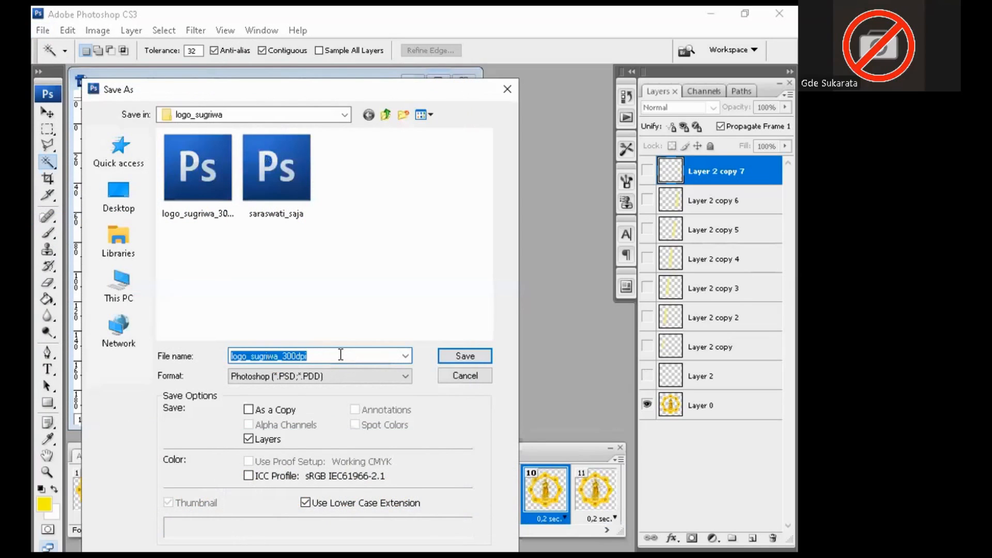
{"action": "left_click", "coordinate": [340, 355]}
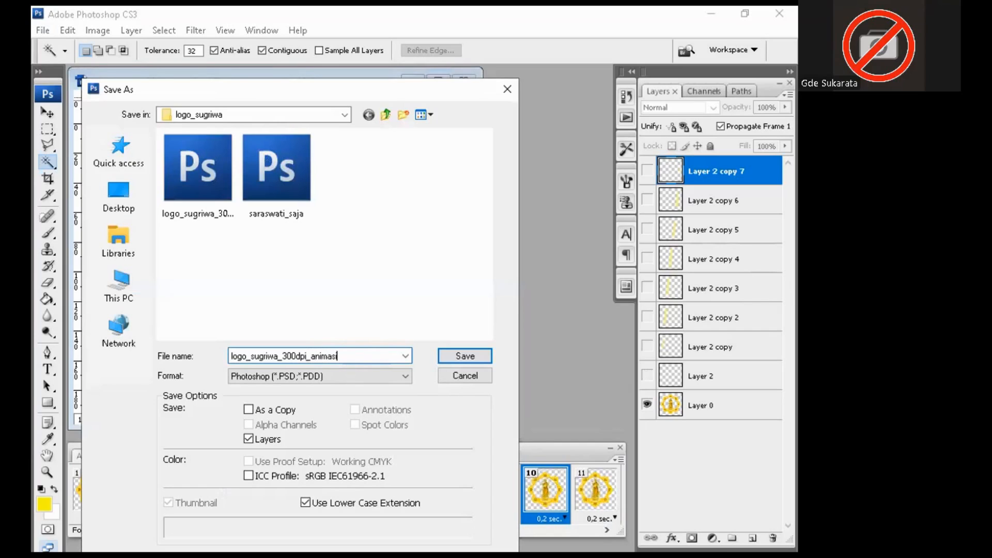
{"action": "left_click", "coordinate": [465, 356]}
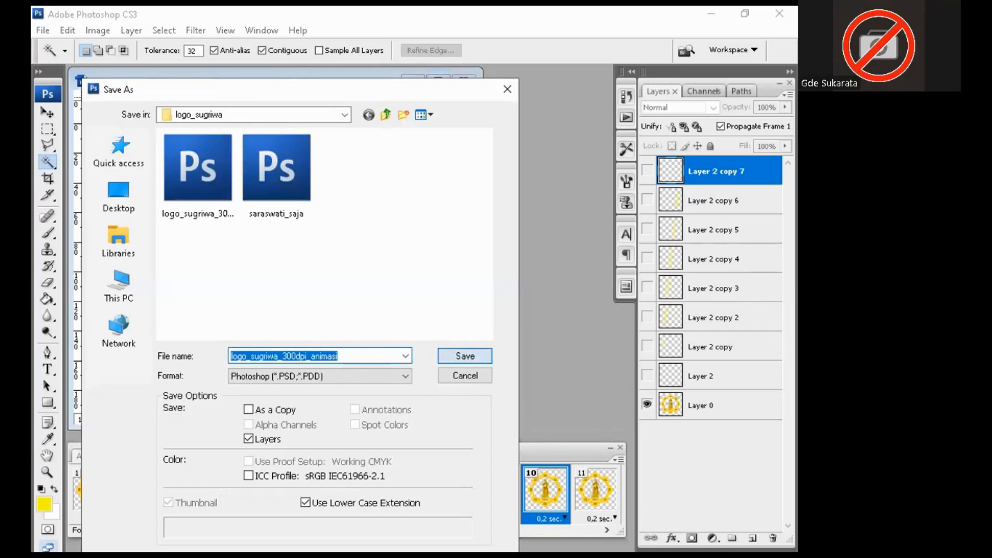
{"action": "left_click", "coordinate": [530, 167]}
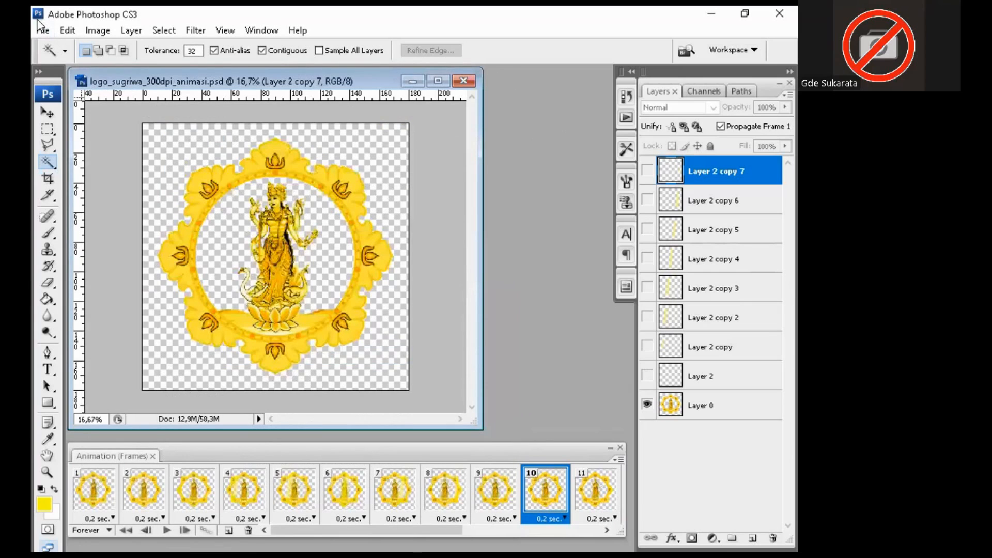
Step: Export a forever-looping GIF named logo_sugriwa_300dpi_animasi to the Desktop via Save for Web & Devices
{"action": "left_click", "coordinate": [42, 31]}
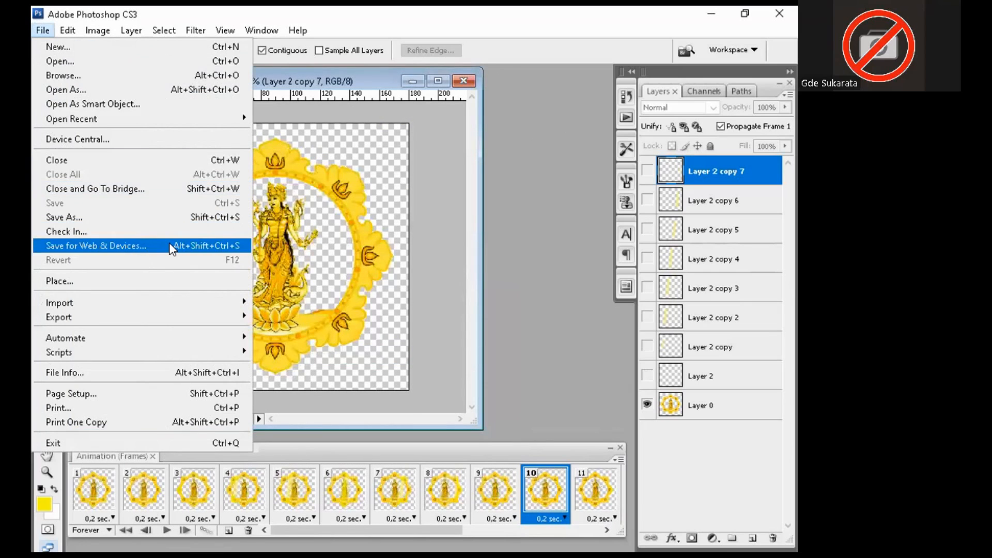
{"action": "left_click", "coordinate": [93, 244]}
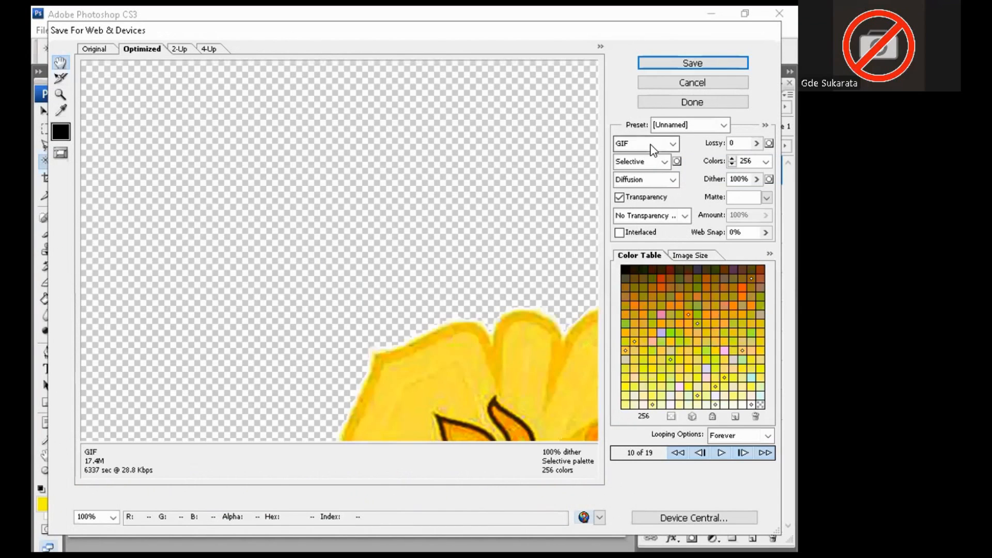
{"action": "left_click", "coordinate": [681, 61]}
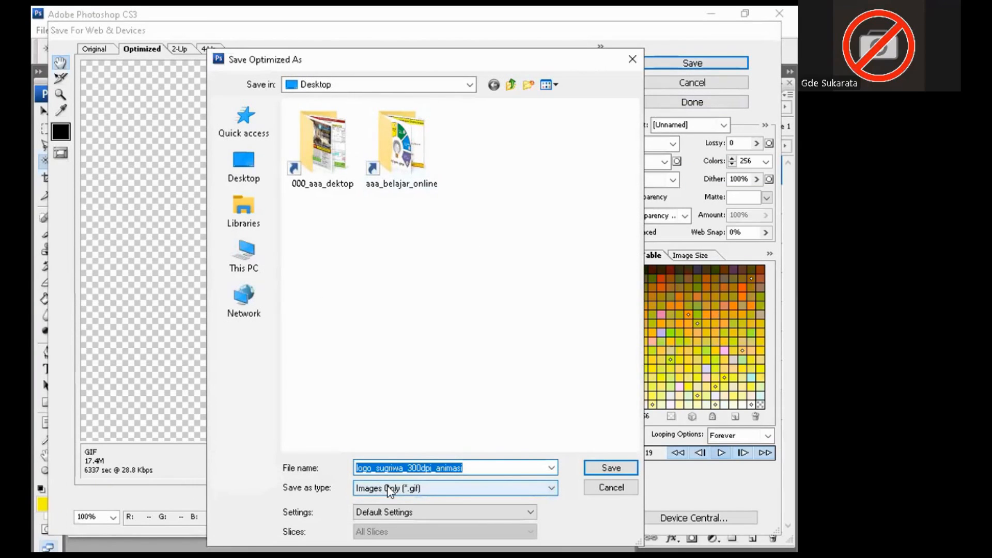
{"action": "left_click", "coordinate": [596, 466]}
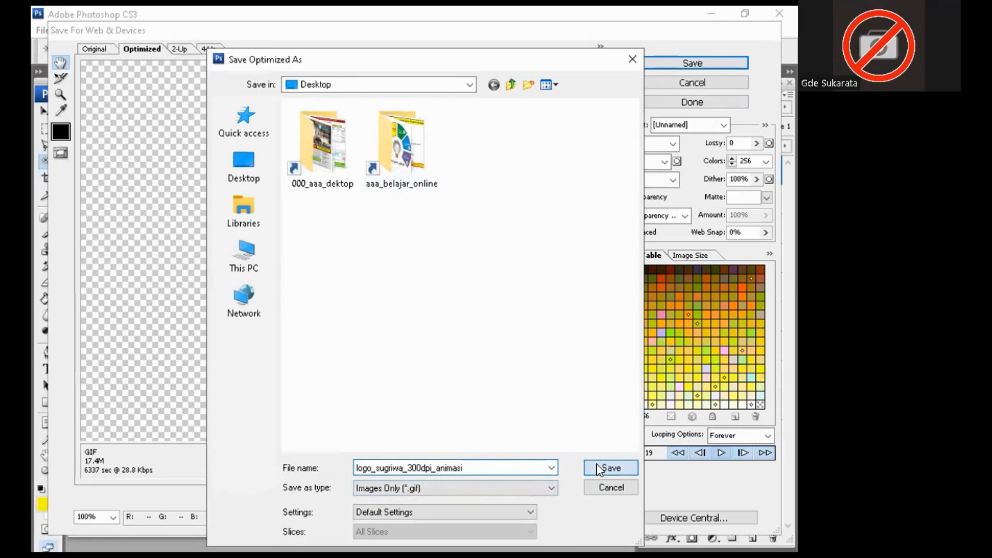